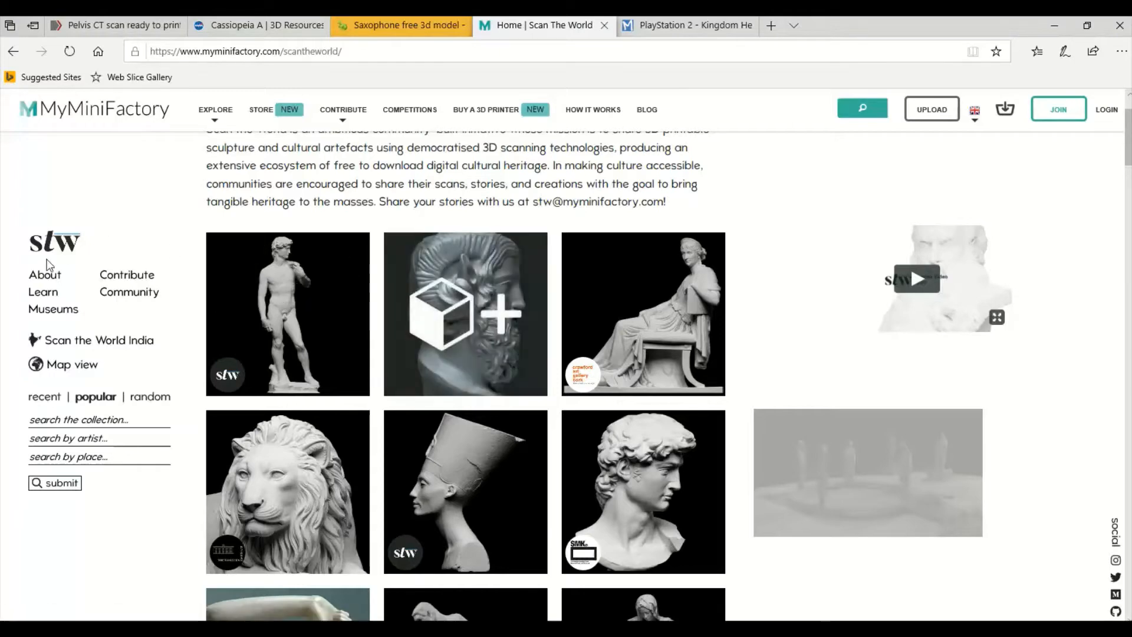
# - Browse the popular models in MyMiniFactory's Scan the World collection to see which sculptures and artefacts are offered
pyautogui.scroll(-1, 166, 207)
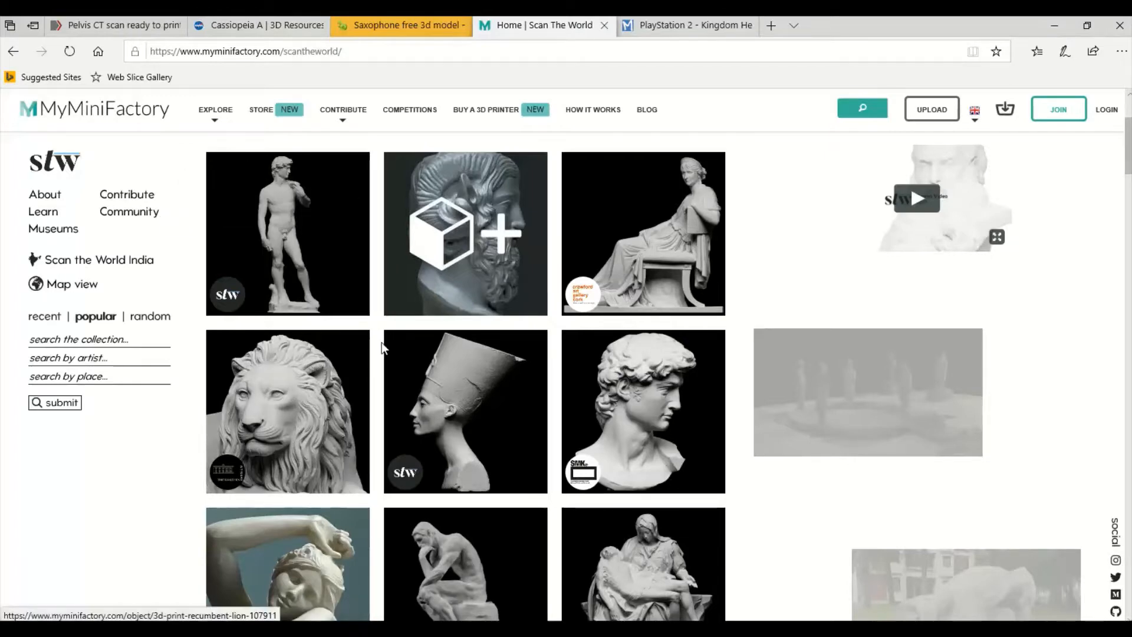
pyautogui.scroll(-3, 383, 345)
pyautogui.scroll(-4, 389, 349)
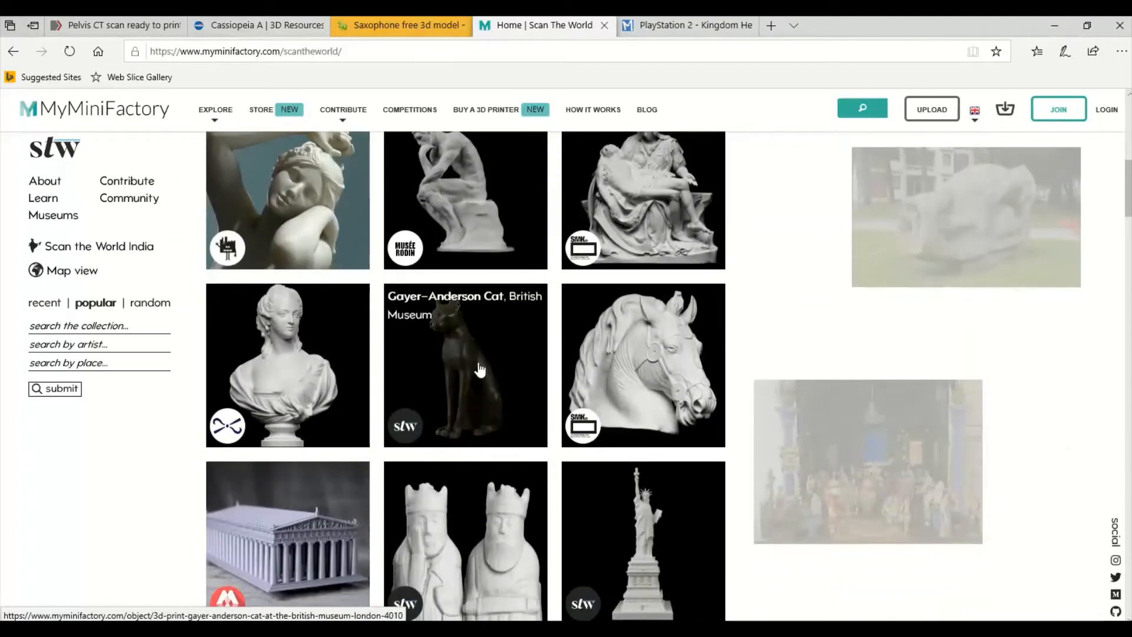
pyautogui.scroll(-3, 607, 388)
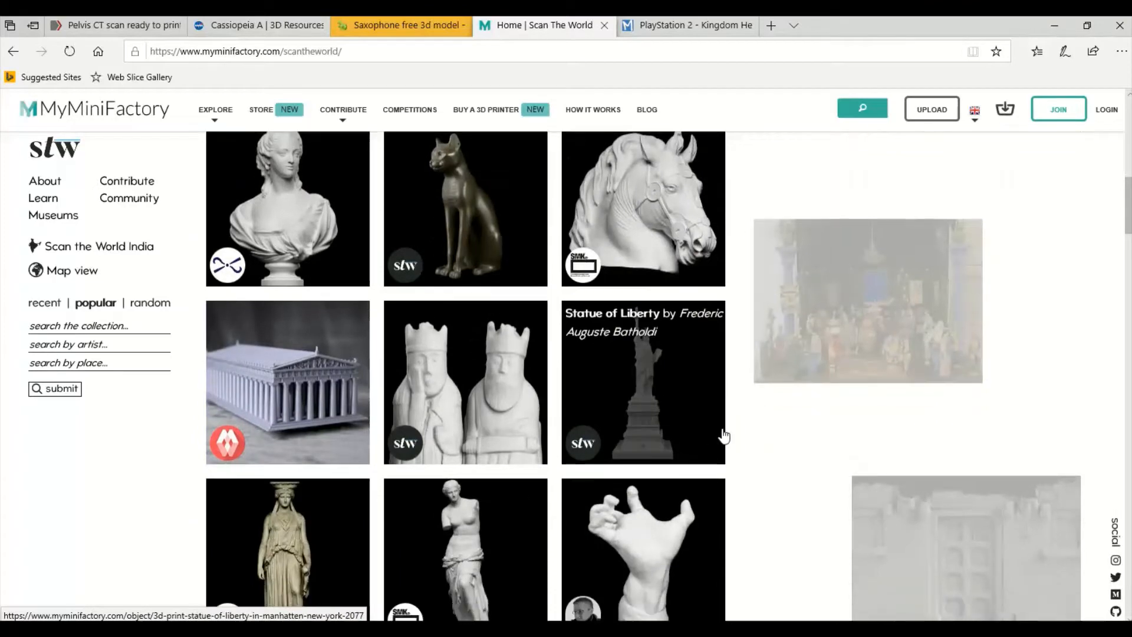
pyautogui.scroll(-3, 724, 436)
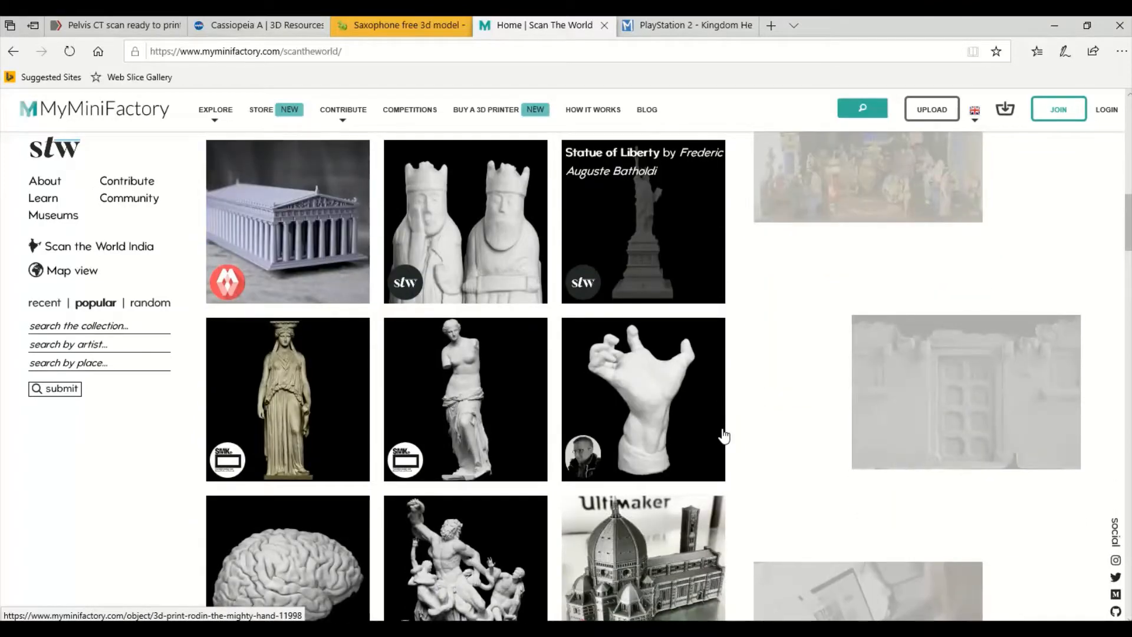
pyautogui.scroll(-6, 724, 436)
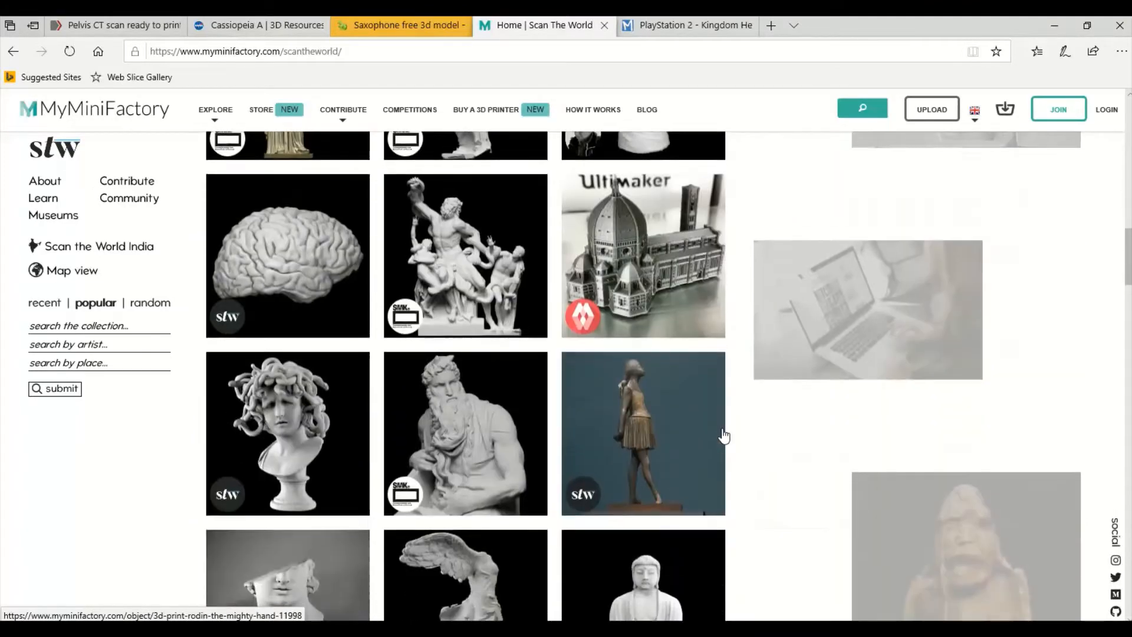
pyautogui.scroll(18, 725, 436)
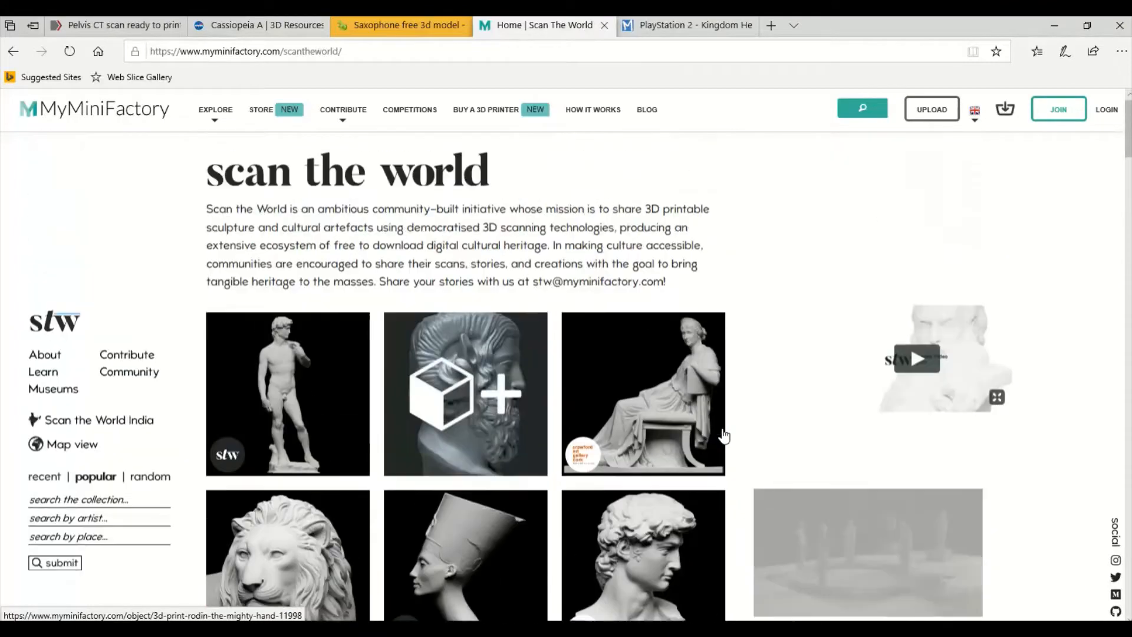
pyautogui.scroll(-1, 724, 437)
pyautogui.scroll(-7, 724, 437)
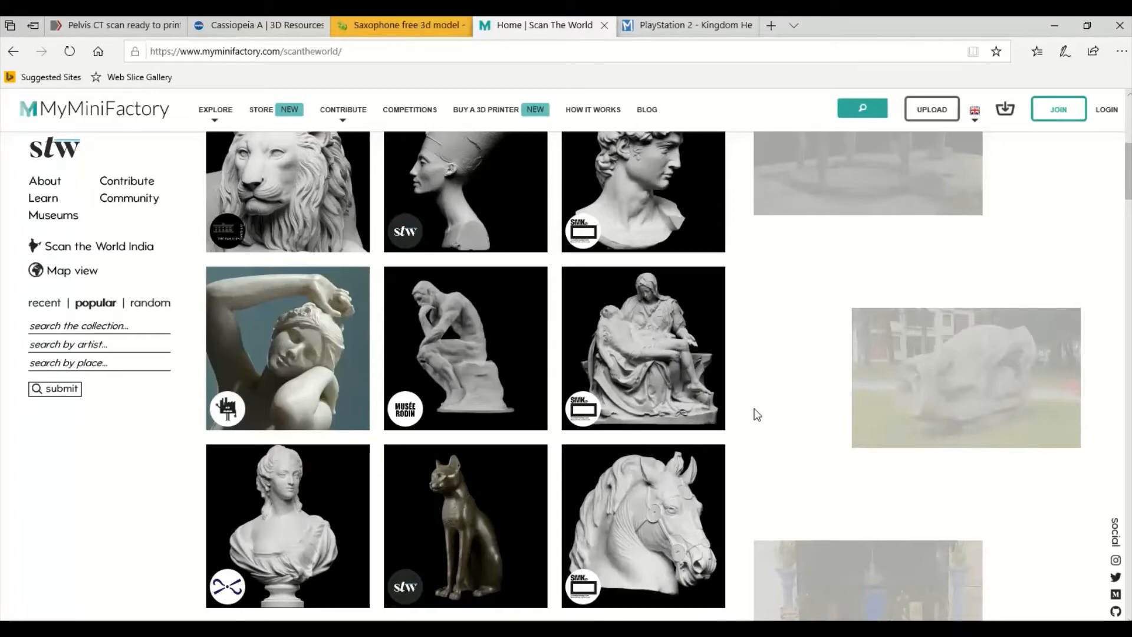
pyautogui.scroll(-3, 749, 409)
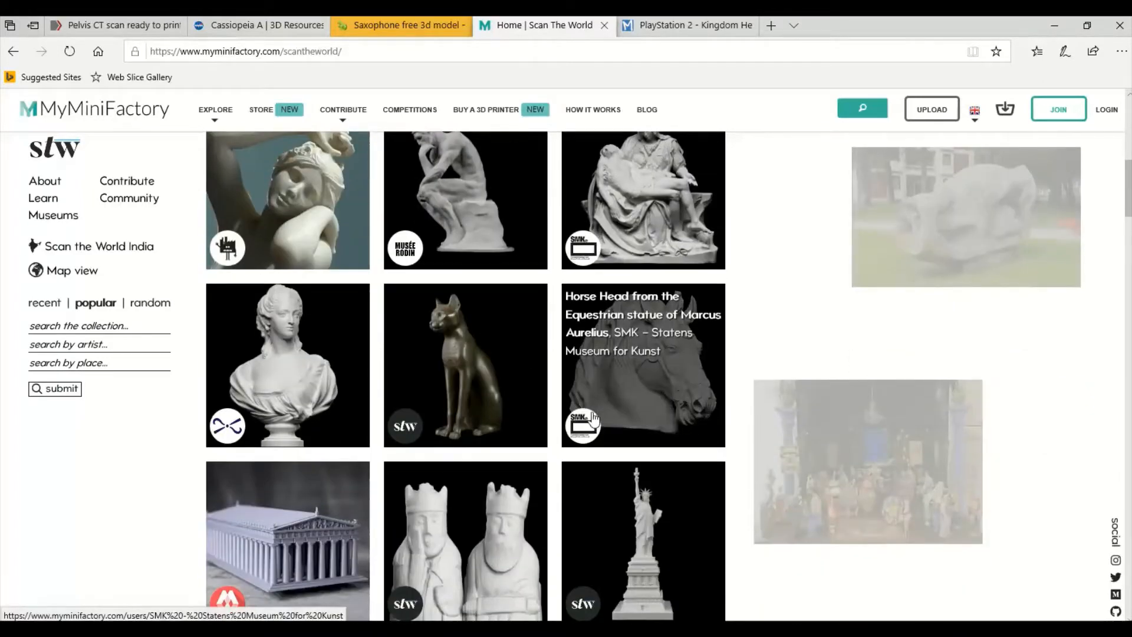
pyautogui.scroll(-3, 540, 406)
pyautogui.scroll(4, 642, 384)
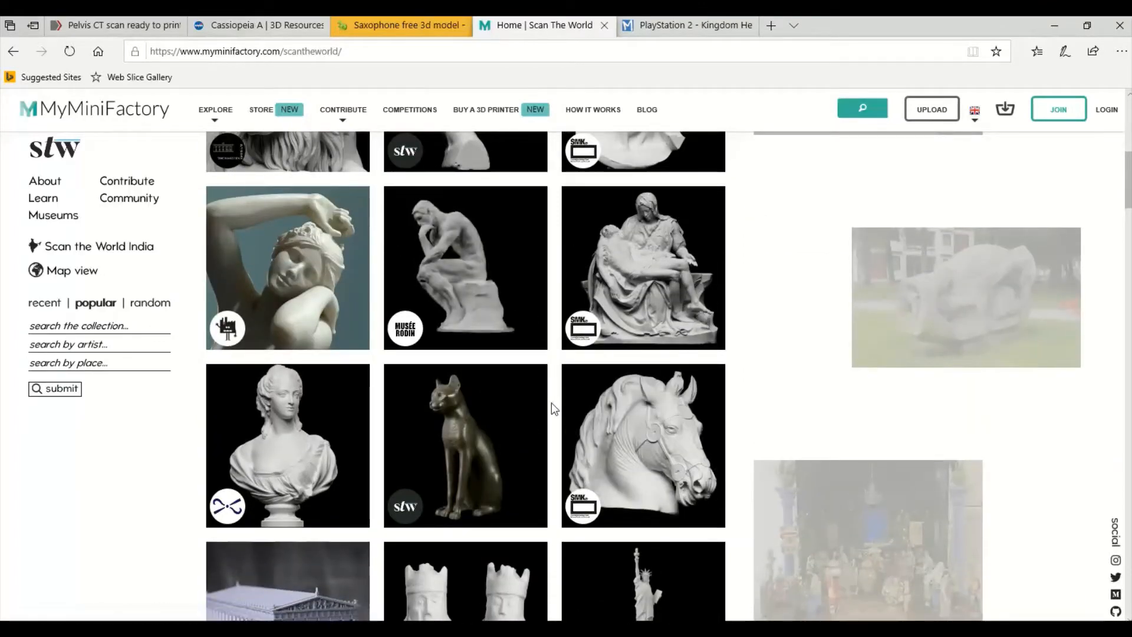
pyautogui.scroll(-5, 534, 401)
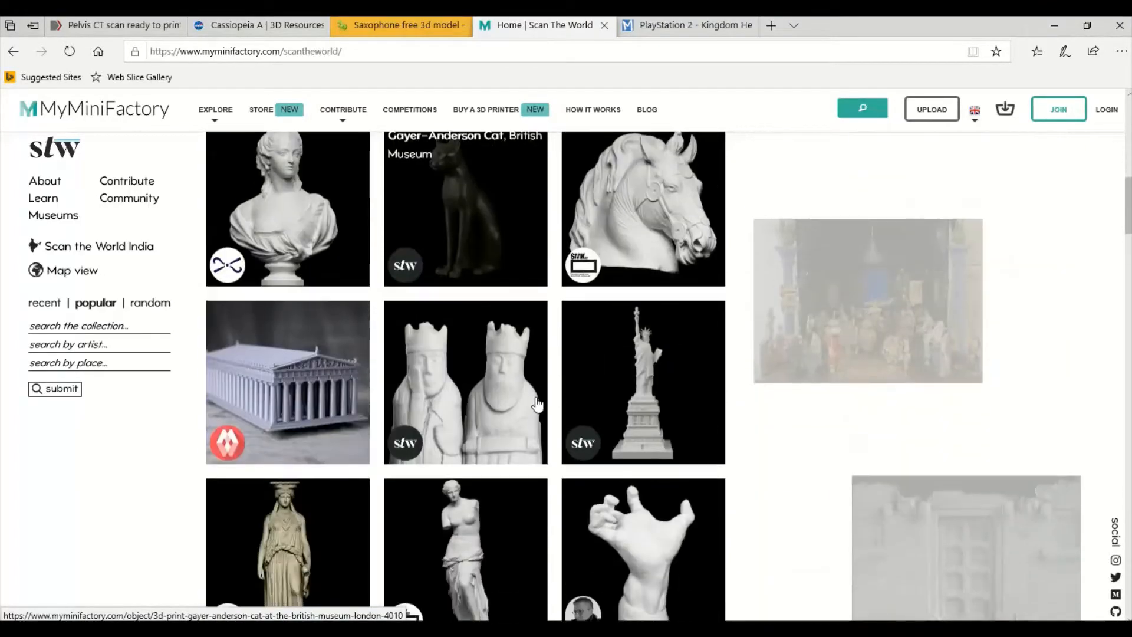
pyautogui.scroll(8, 537, 404)
pyautogui.scroll(-8, 536, 404)
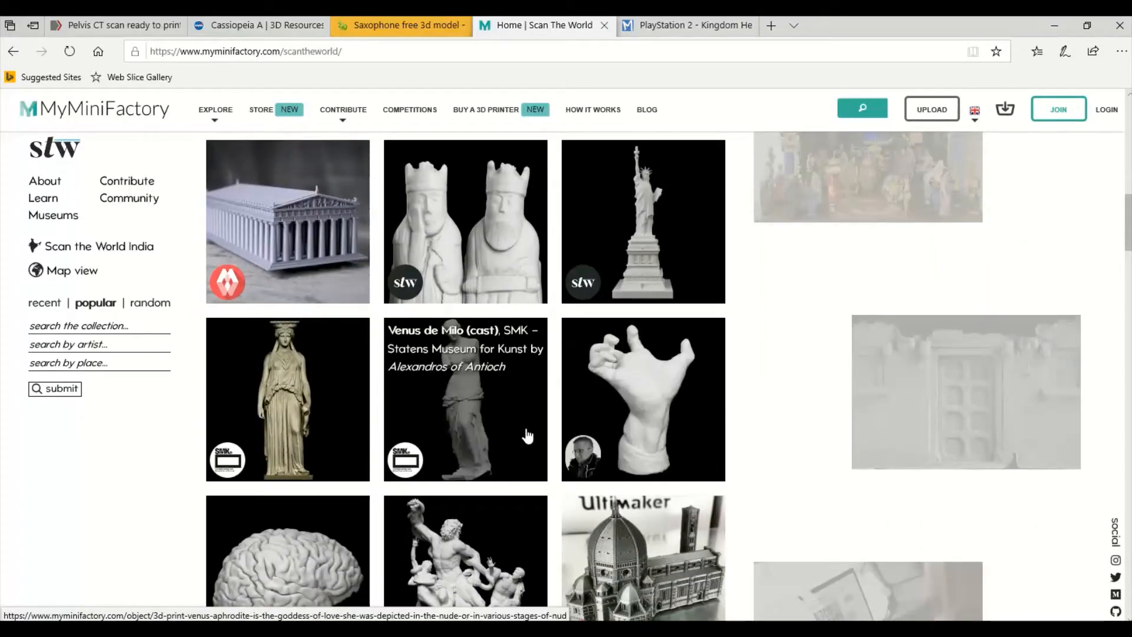
pyautogui.scroll(-1, 569, 428)
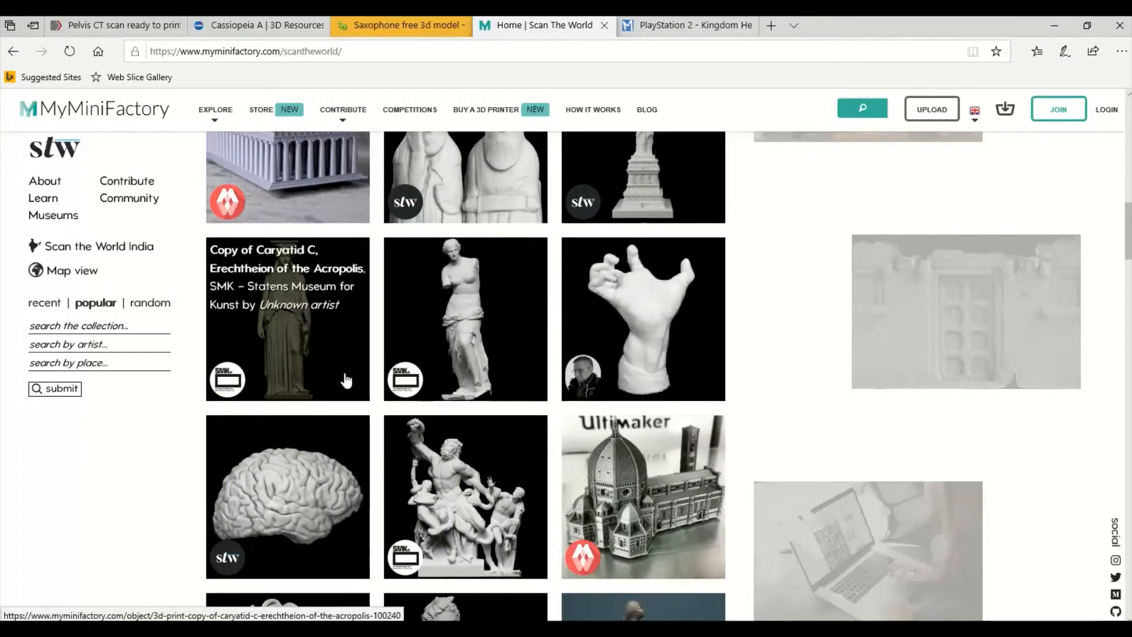
pyautogui.scroll(-3, 446, 429)
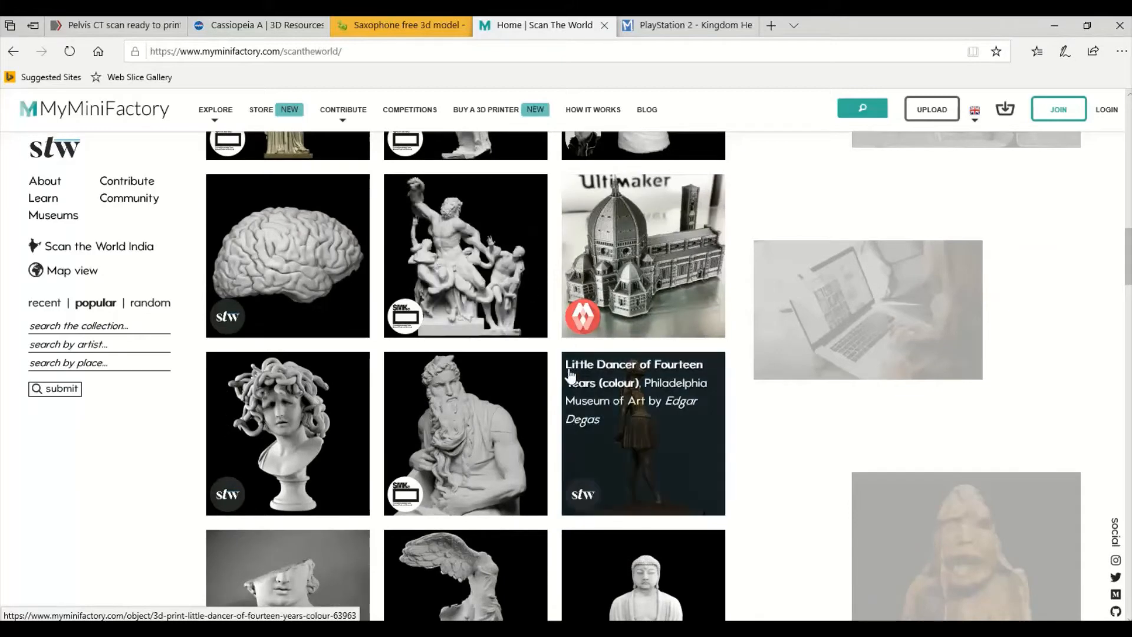
pyautogui.scroll(-2, 562, 366)
pyautogui.scroll(-3, 561, 363)
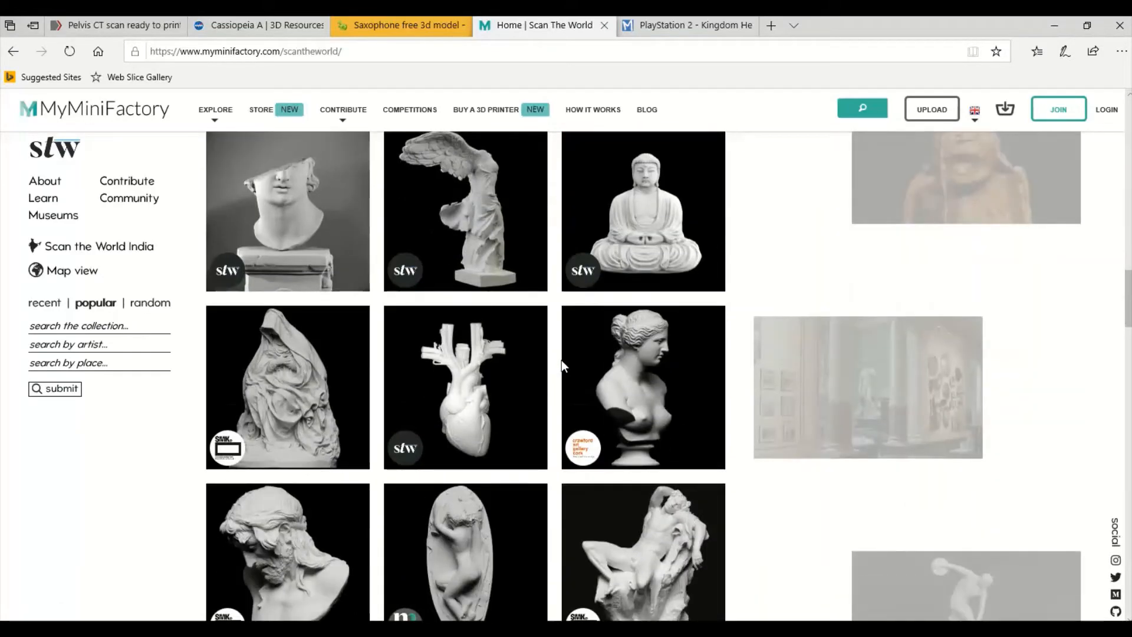
pyautogui.scroll(-3, 560, 360)
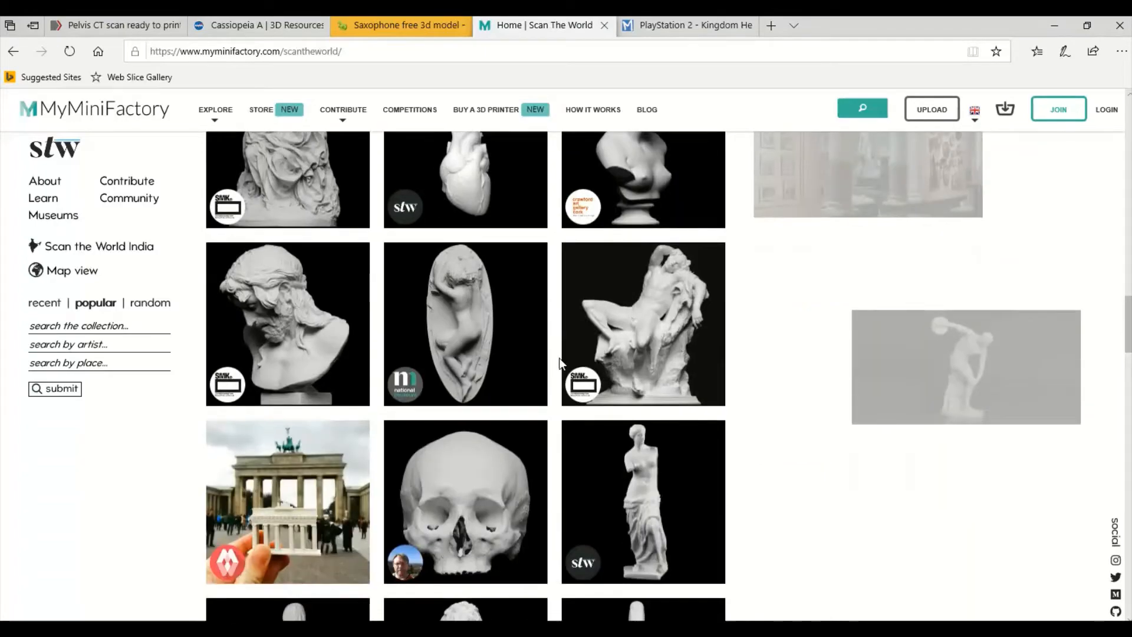
pyautogui.scroll(-3, 561, 363)
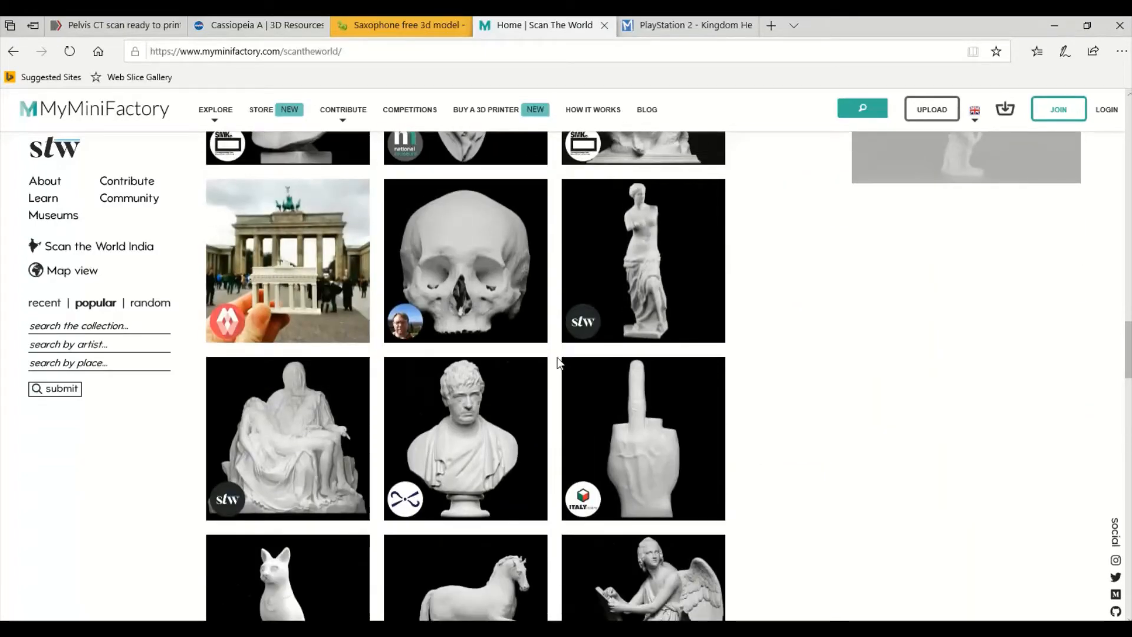
pyautogui.scroll(-2, 559, 362)
pyautogui.scroll(-3, 555, 358)
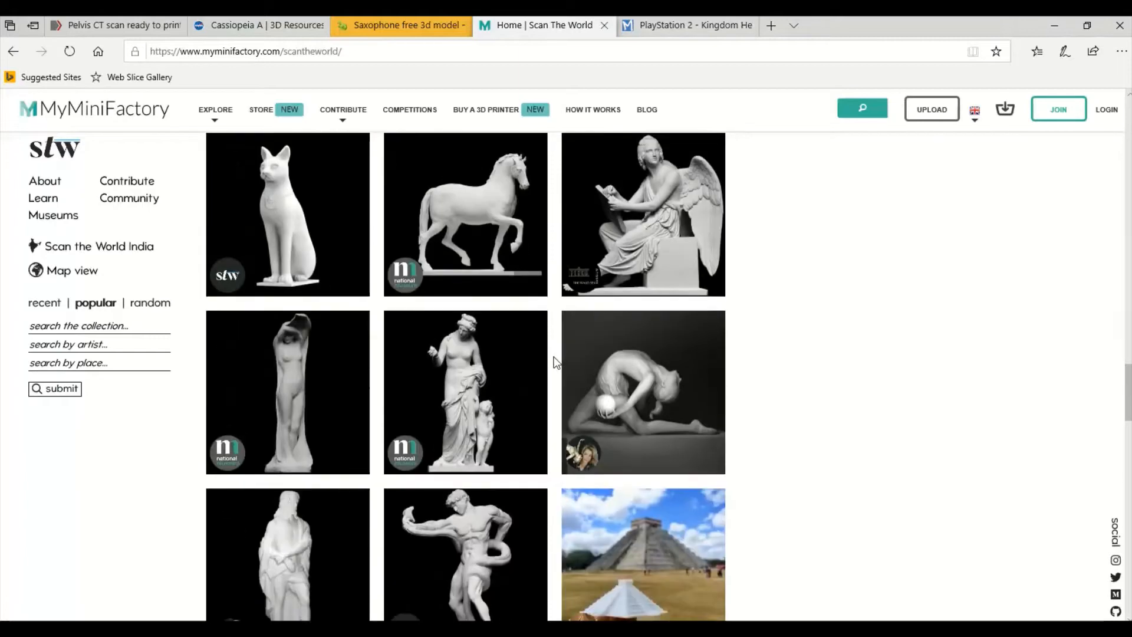
pyautogui.scroll(-2, 554, 362)
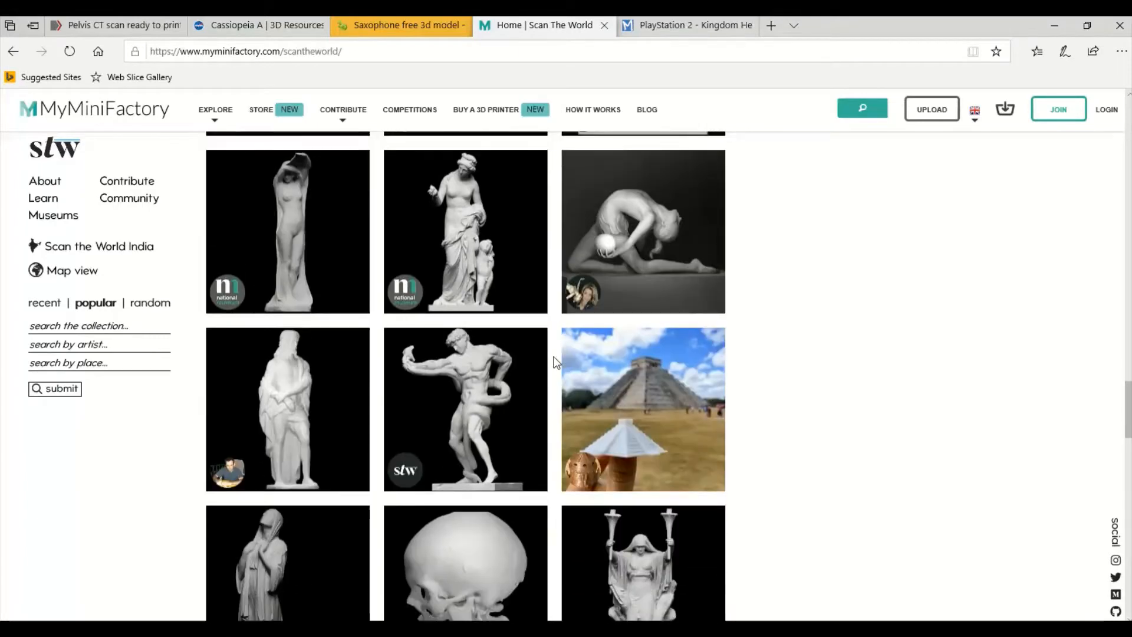
pyautogui.scroll(-1, 554, 361)
pyautogui.scroll(-3, 550, 363)
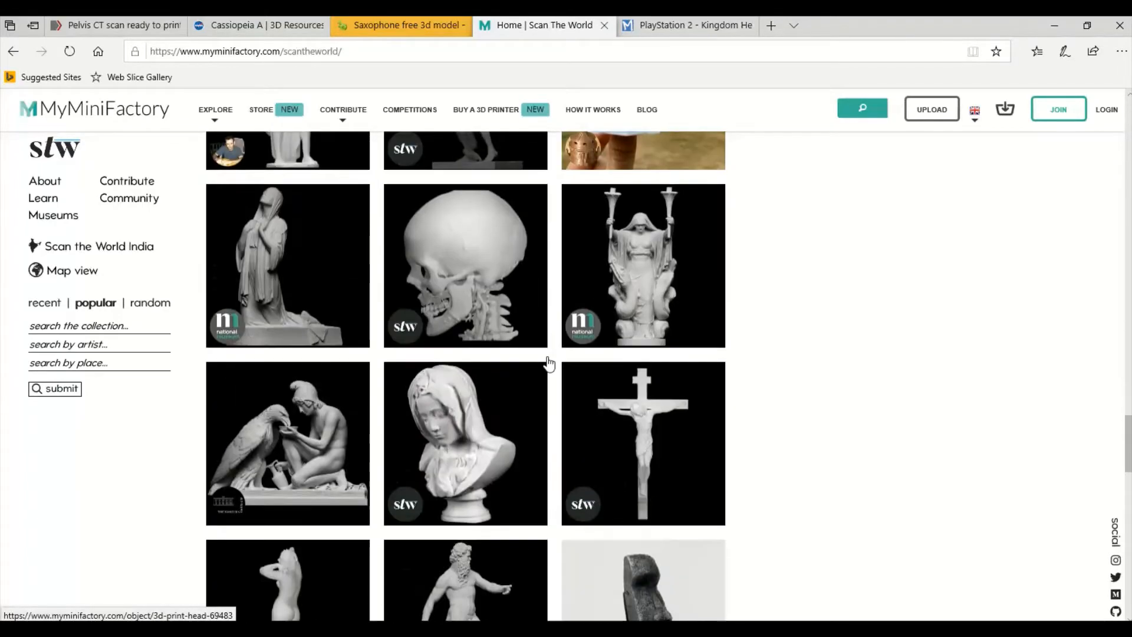
pyautogui.scroll(-2, 548, 363)
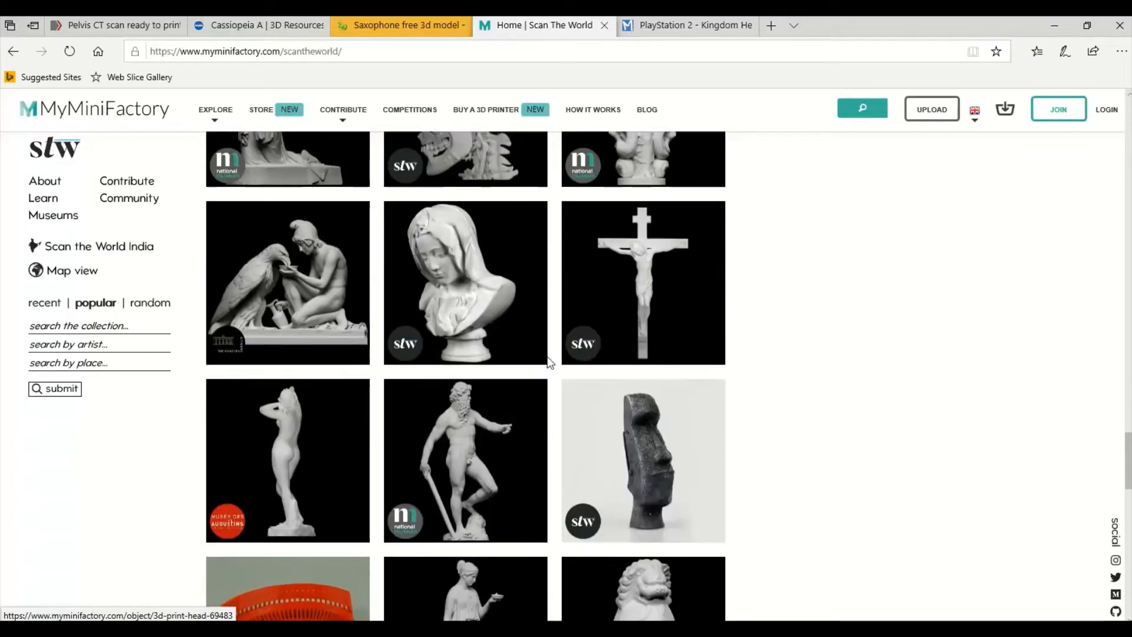
pyautogui.scroll(-4, 548, 363)
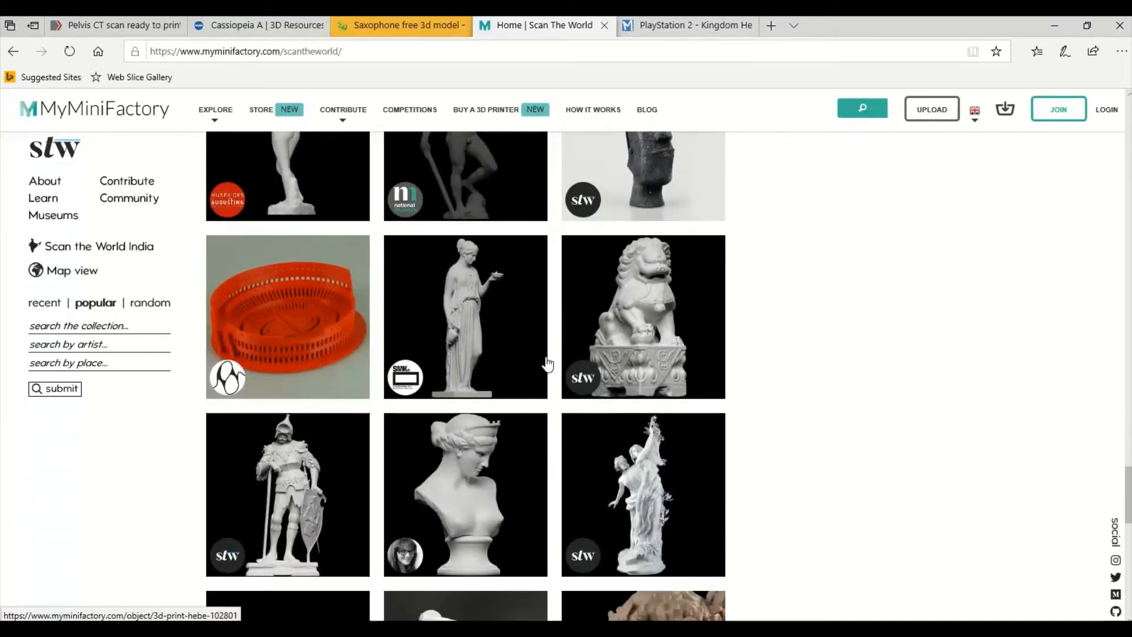
pyautogui.scroll(-3, 548, 364)
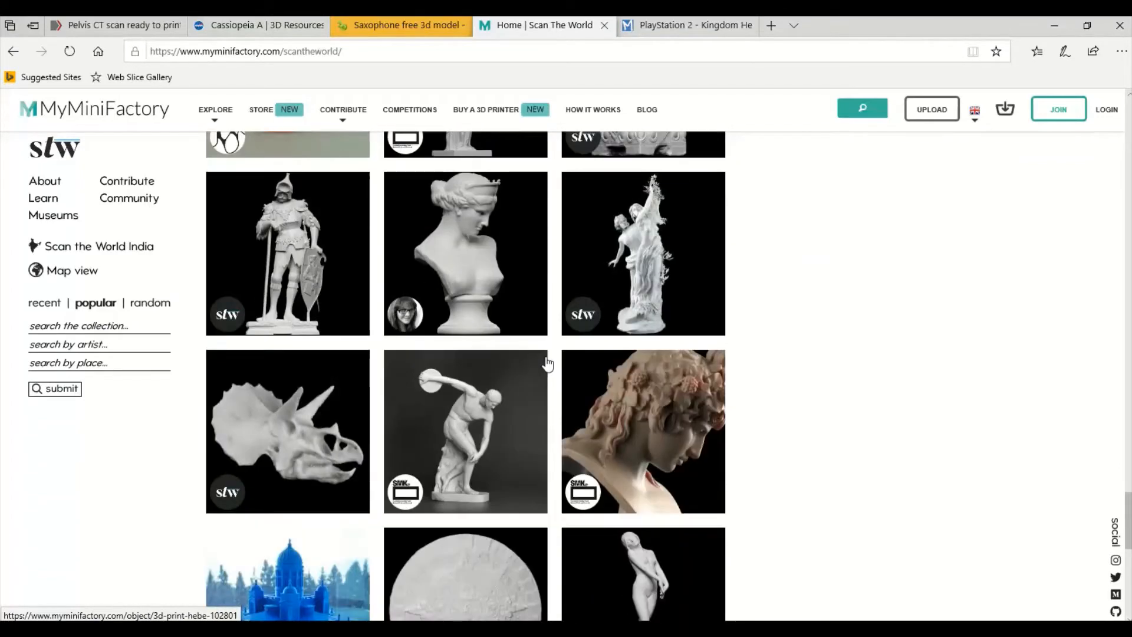
pyautogui.scroll(-2, 547, 364)
pyautogui.scroll(-2, 547, 364)
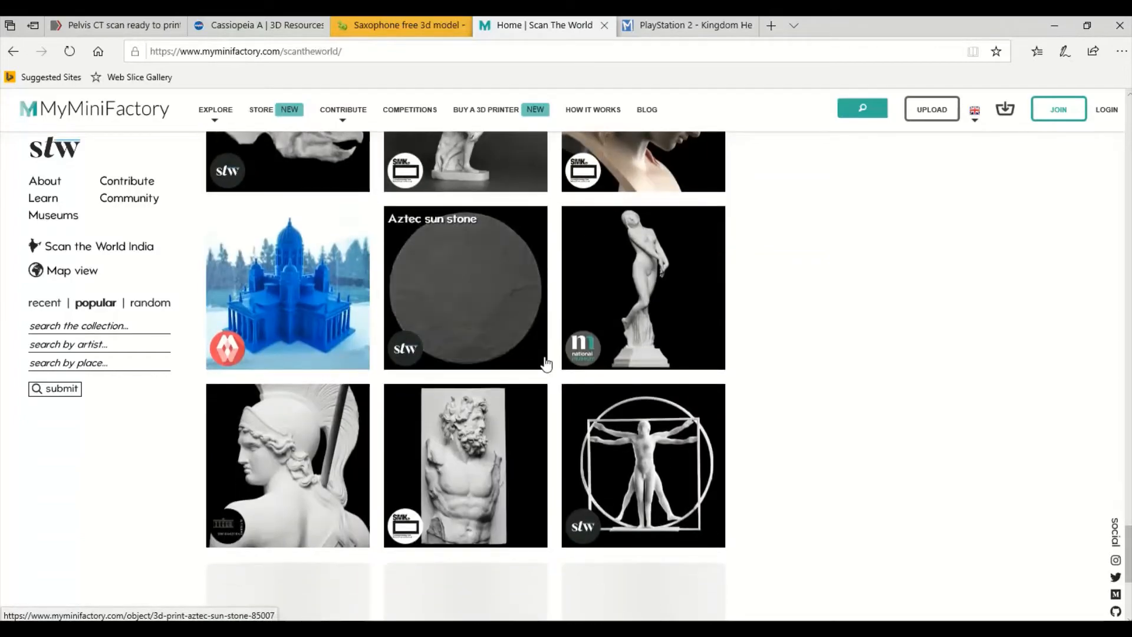
pyautogui.scroll(-12, 545, 363)
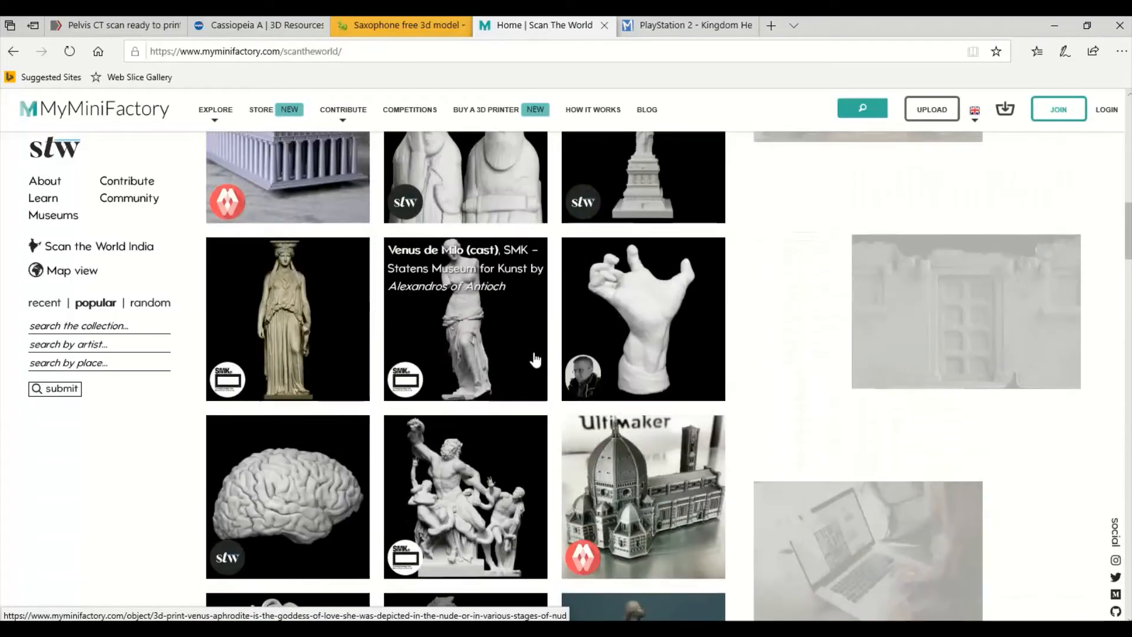
pyautogui.scroll(15, 536, 359)
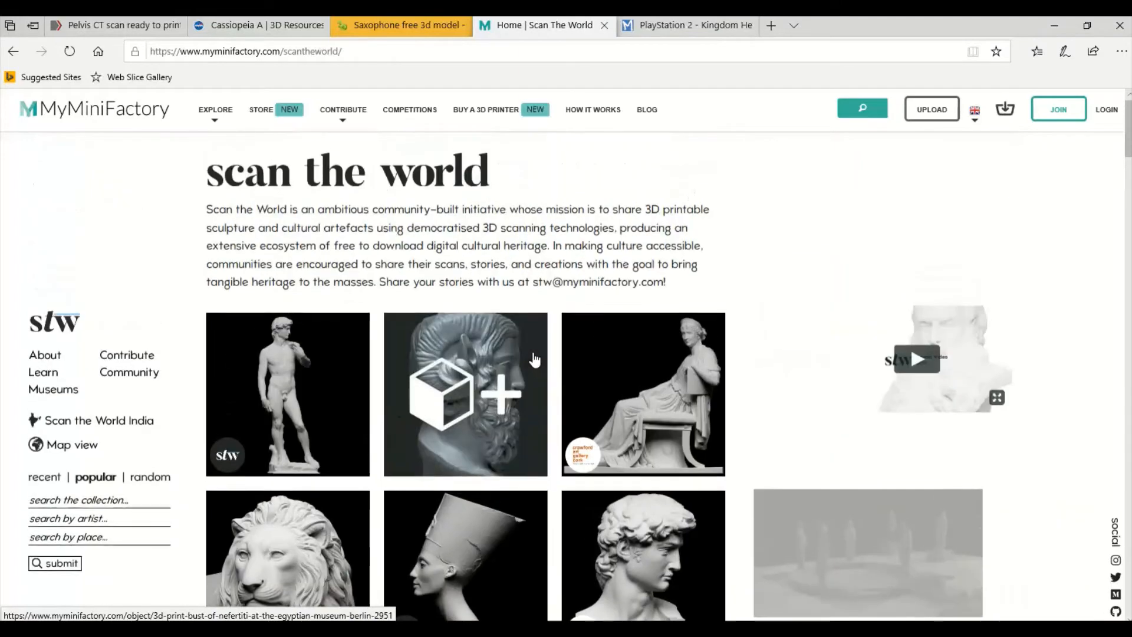
# - Find the Venus de Milo (cast) from SMK – Statens Museum for Kunst in the collection and open its model page
pyautogui.scroll(-1, 535, 360)
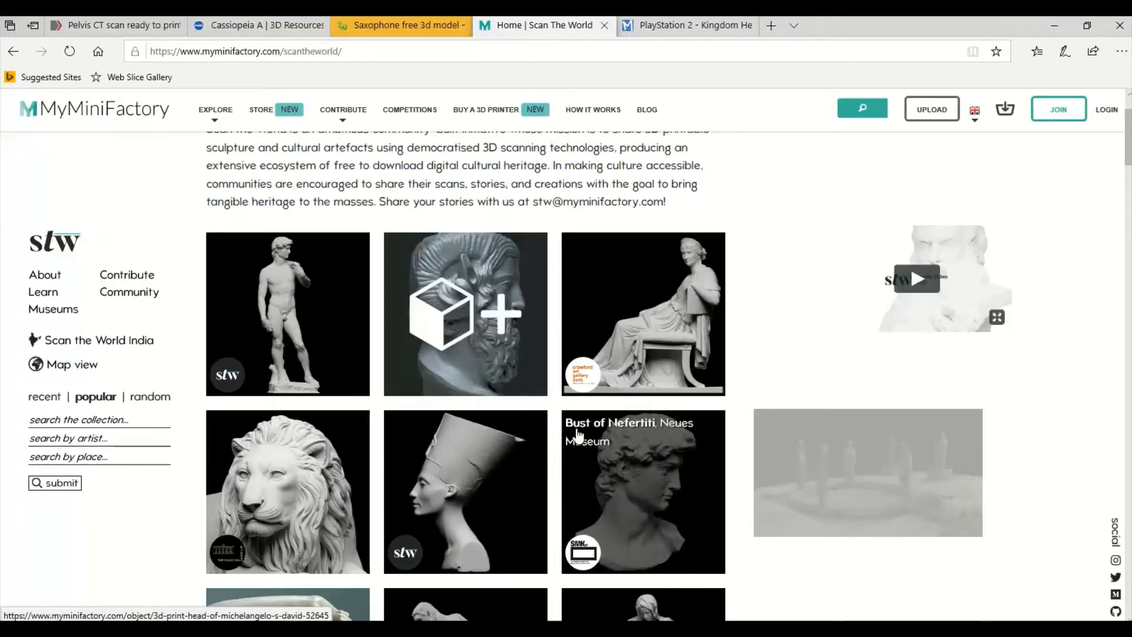
pyautogui.scroll(-4, 579, 381)
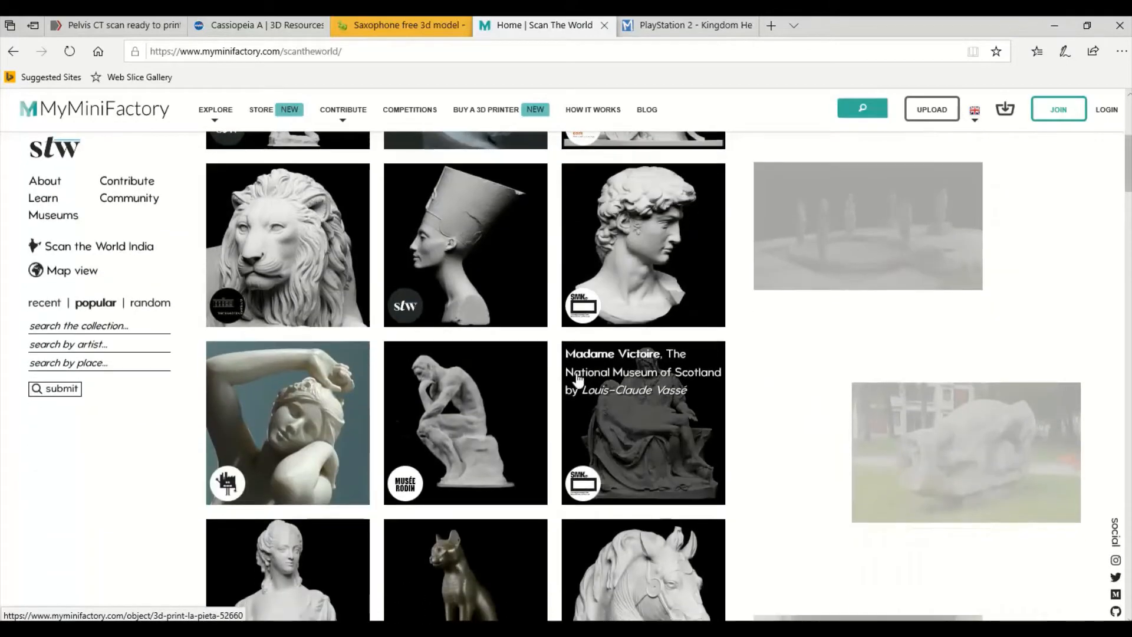
pyautogui.scroll(-10, 561, 380)
pyautogui.scroll(1, 477, 332)
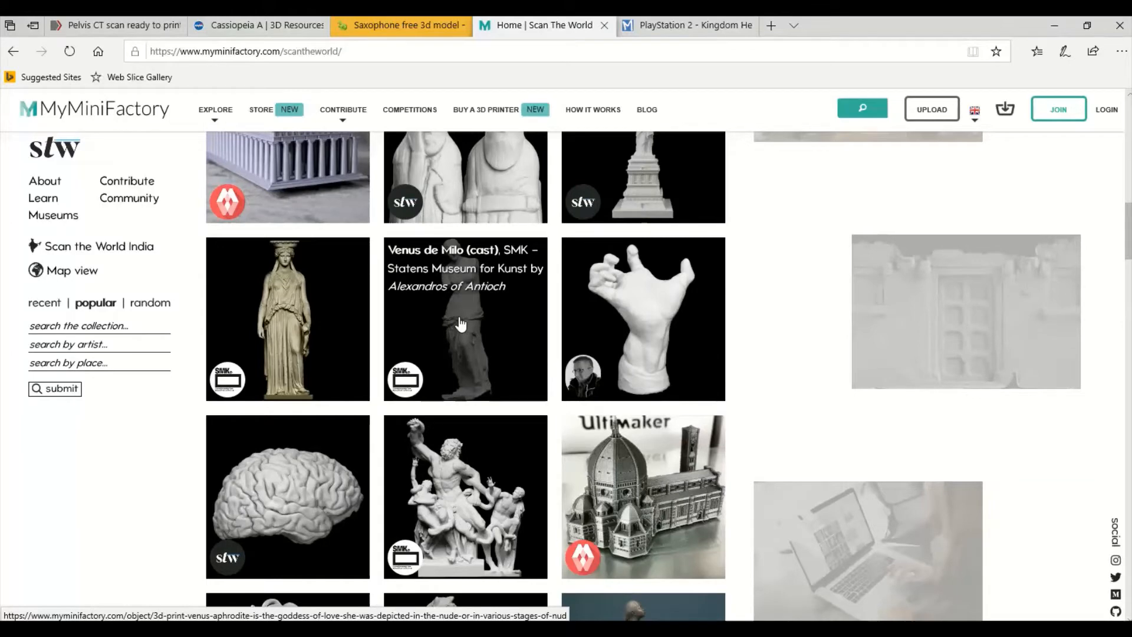
pyautogui.click(460, 321)
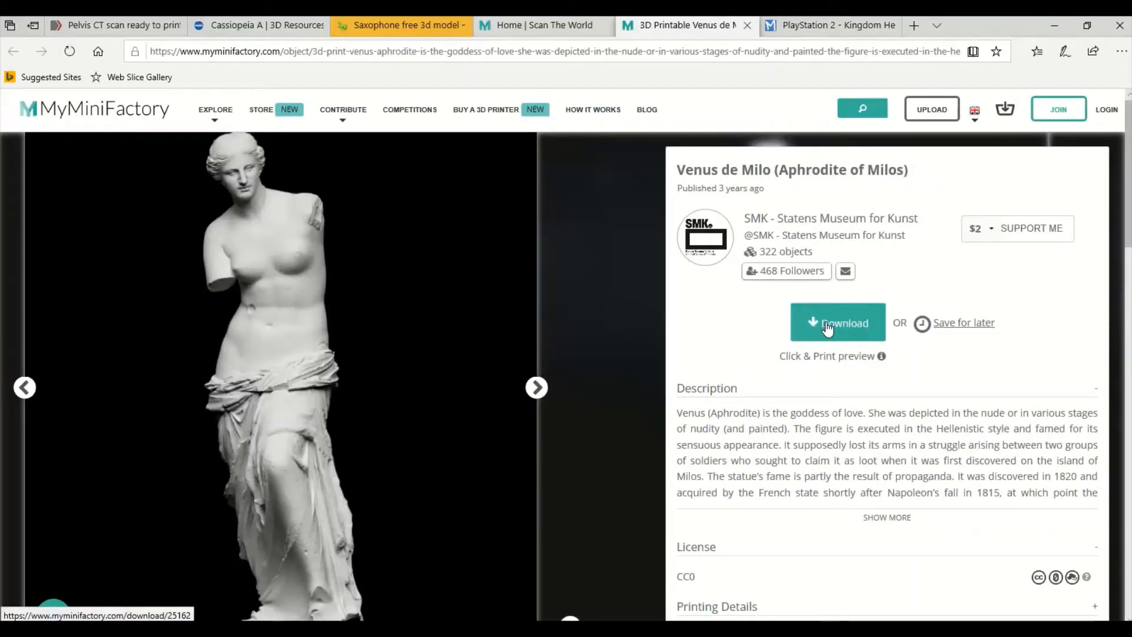
# - Download the Venus de Milo model and save it as the STL file smk-venus-de-milo in the 01-FOUND-OBJECTS-DEMO folder
pyautogui.click(827, 325)
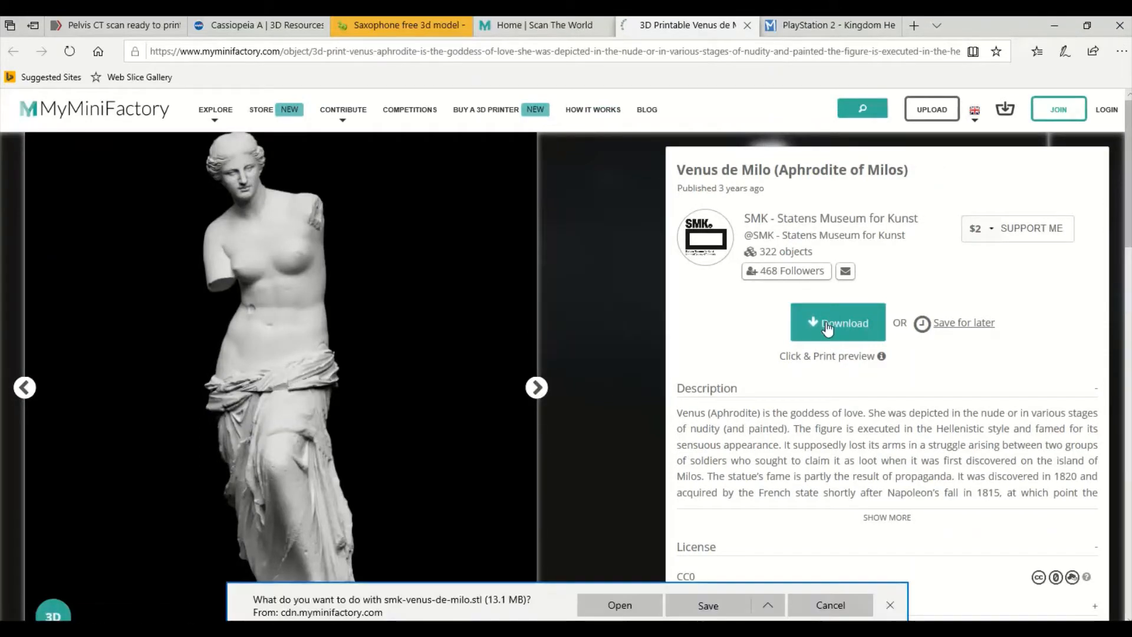
pyautogui.click(769, 604)
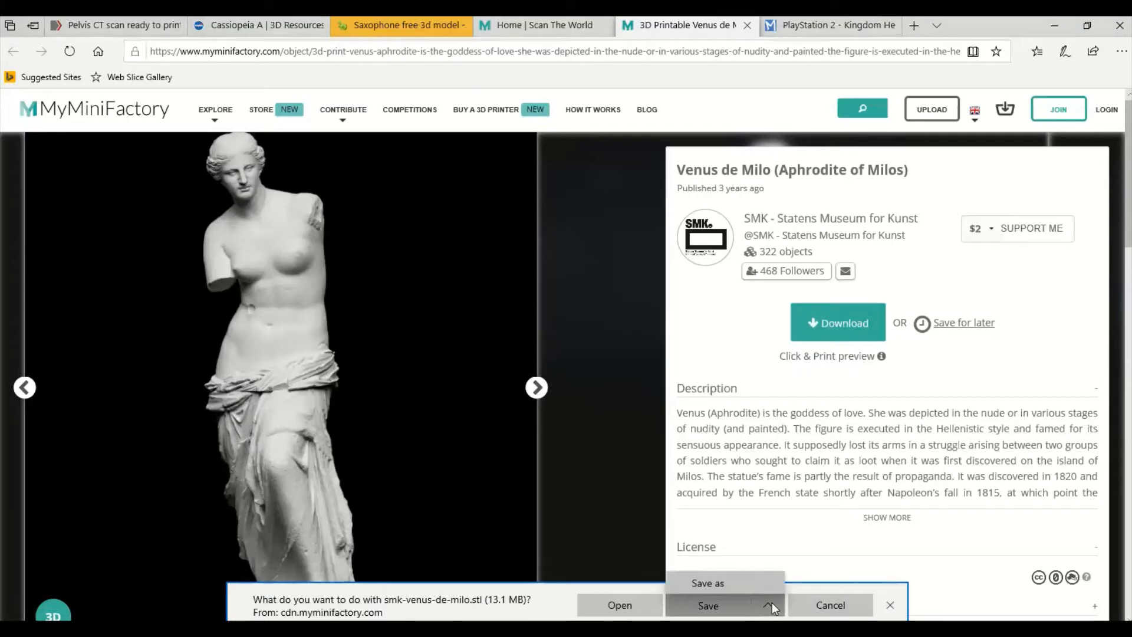
pyautogui.click(722, 584)
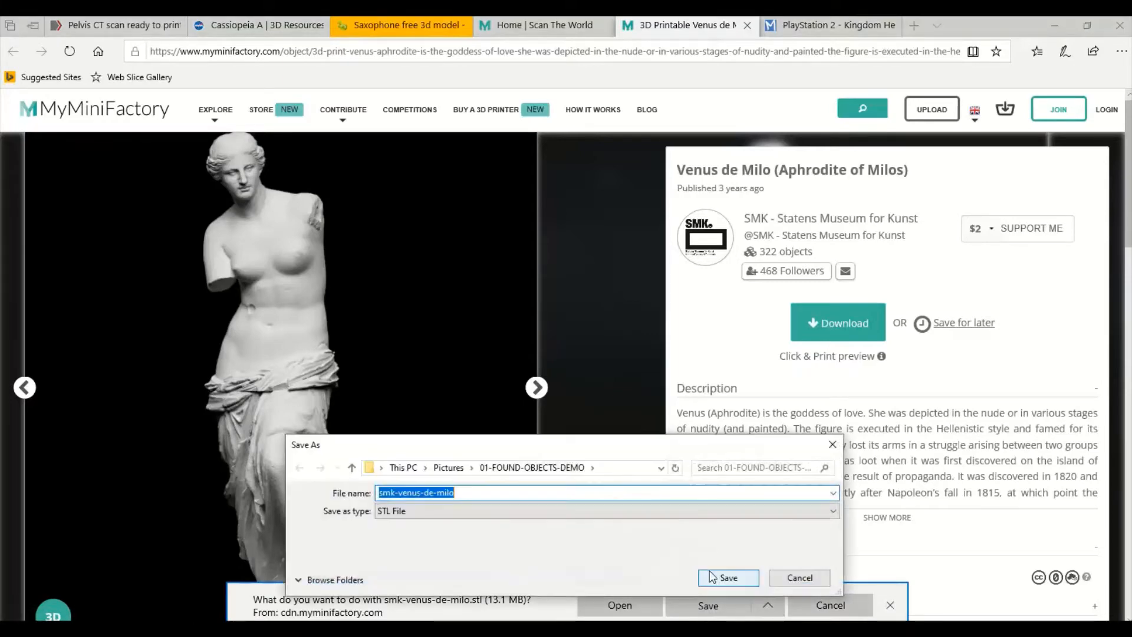
pyautogui.click(721, 579)
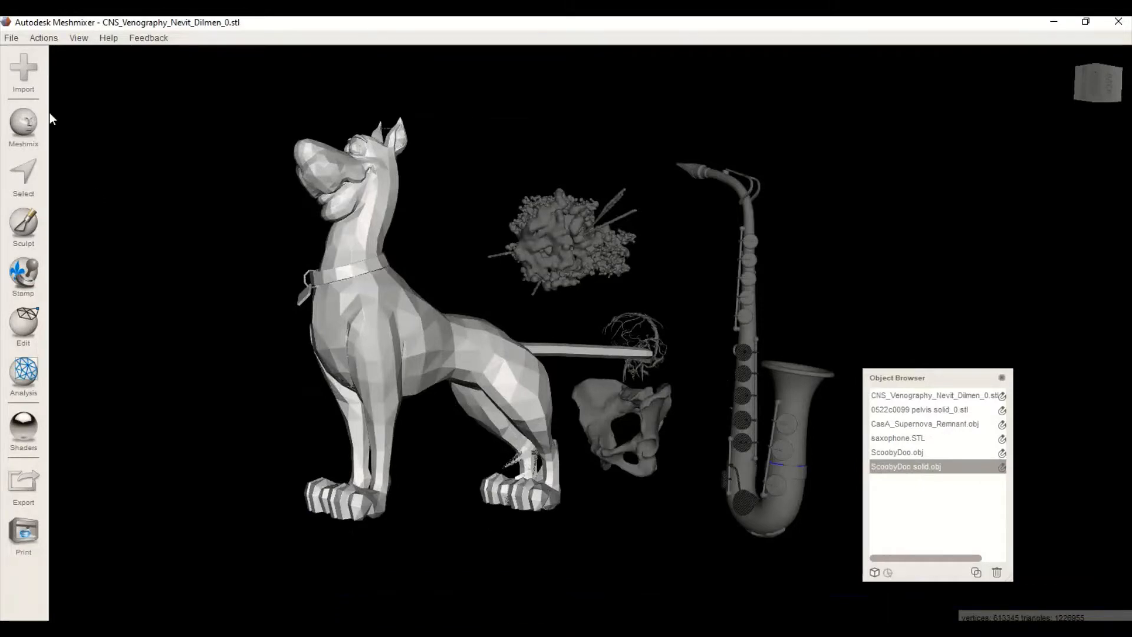
# - Append the smk-venus-de-milo mesh from the 01-FOUND-OBJECTS-DEMO folder to the current scene
pyautogui.click(16, 67)
pyautogui.click(595, 342)
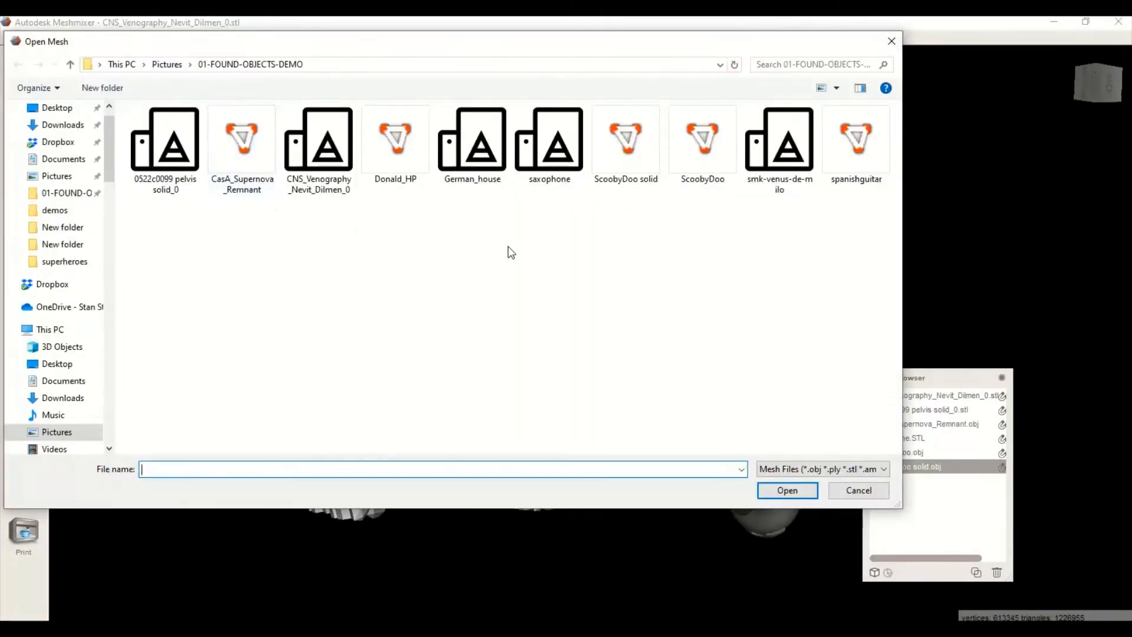
pyautogui.click(779, 148)
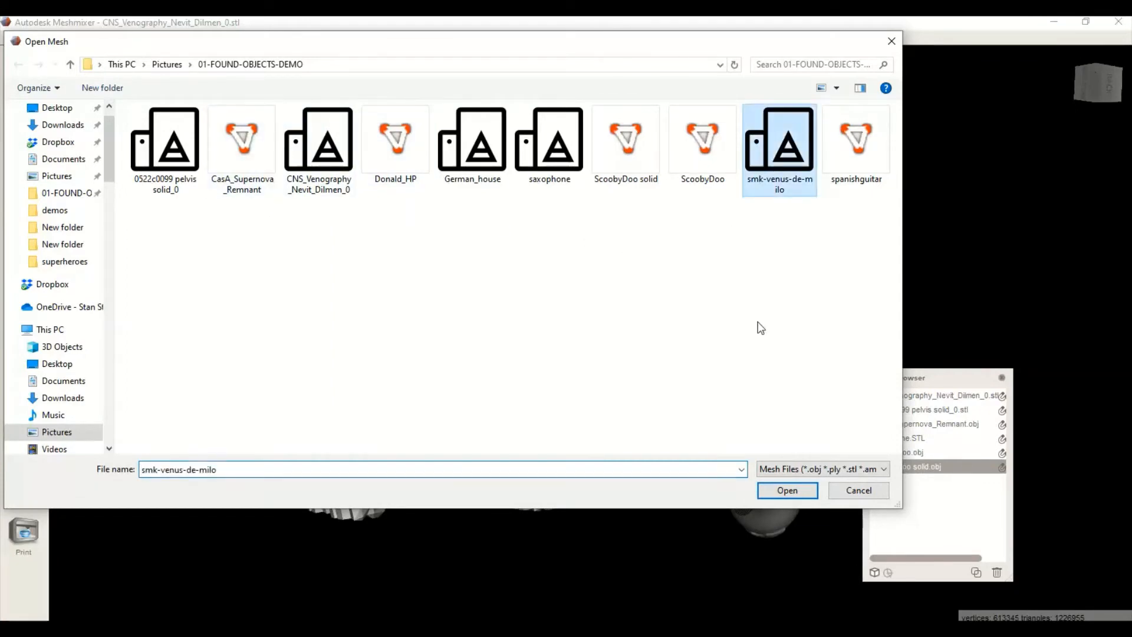
pyautogui.click(788, 490)
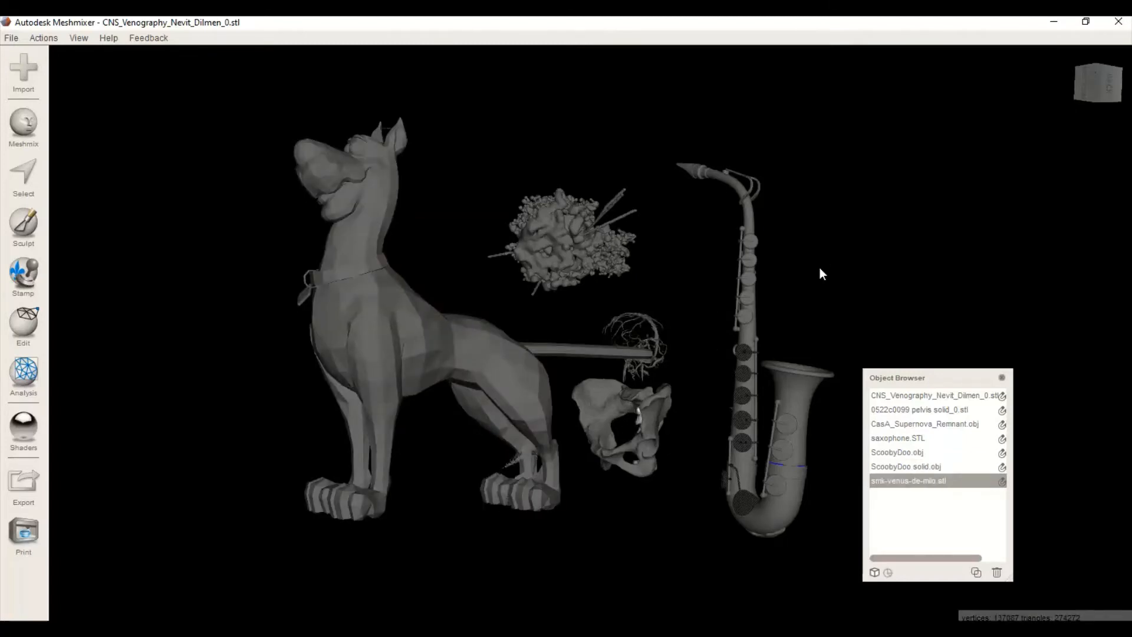
# - Enlarge the Venus de Milo uniformly by a factor of about 11.8, to about 1537 mm in Z, with Transform
pyautogui.moveTo(685, 464); pyautogui.dragTo(454, 458, button='right')
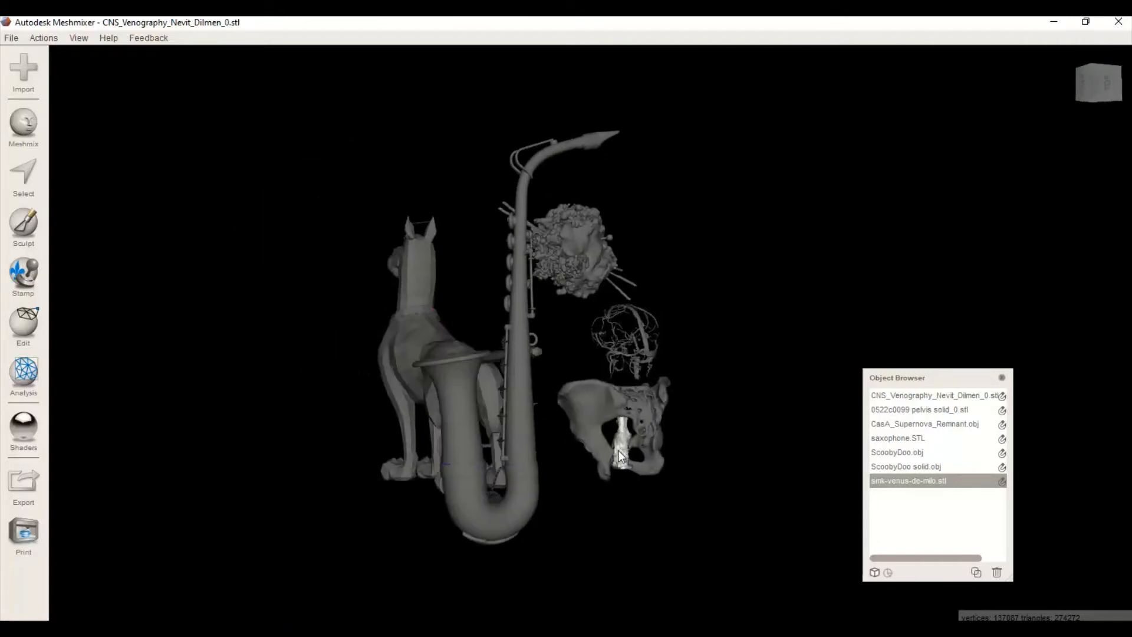
pyautogui.moveTo(617, 466); pyautogui.dragTo(611, 448, button='right')
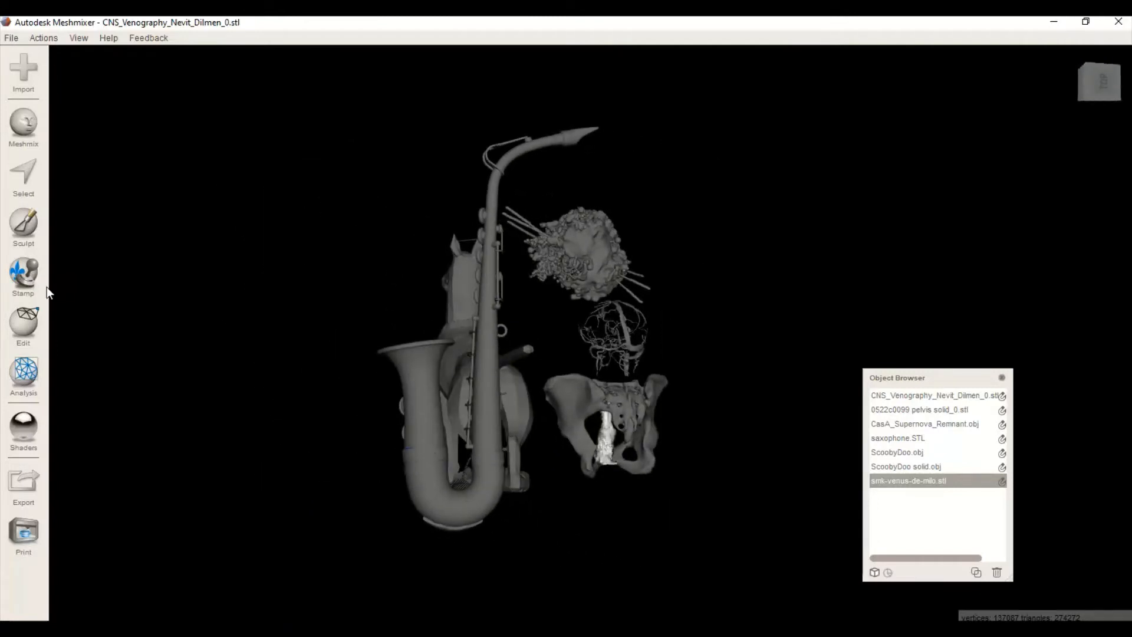
pyautogui.click(23, 324)
pyautogui.click(109, 108)
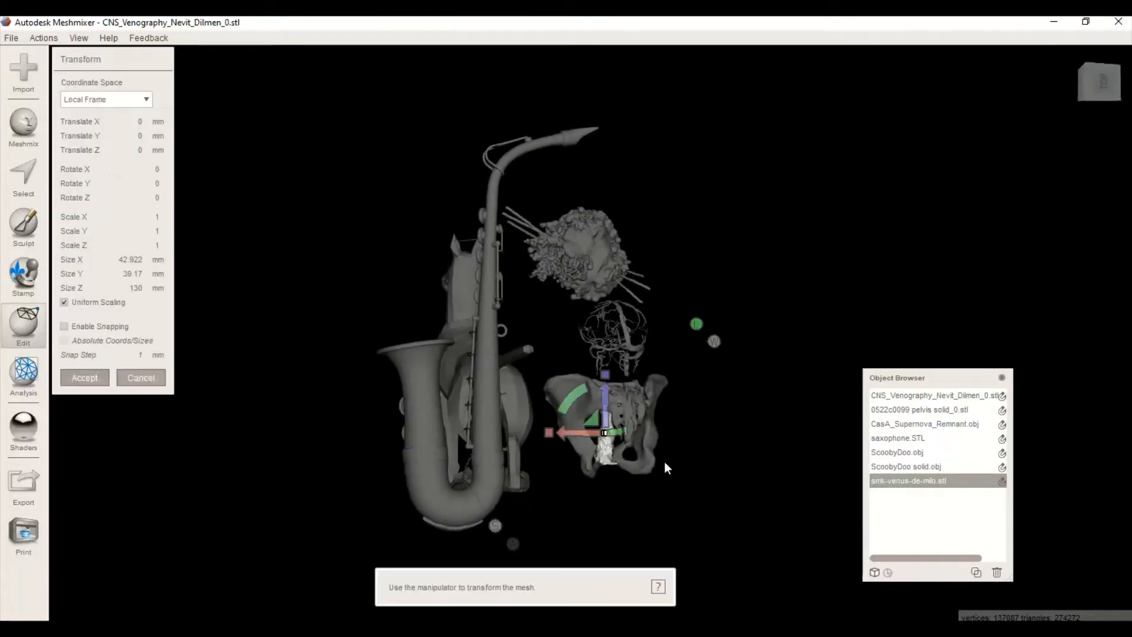
pyautogui.moveTo(602, 433); pyautogui.dragTo(701, 321)
pyautogui.moveTo(698, 322); pyautogui.dragTo(598, 171, button='right')
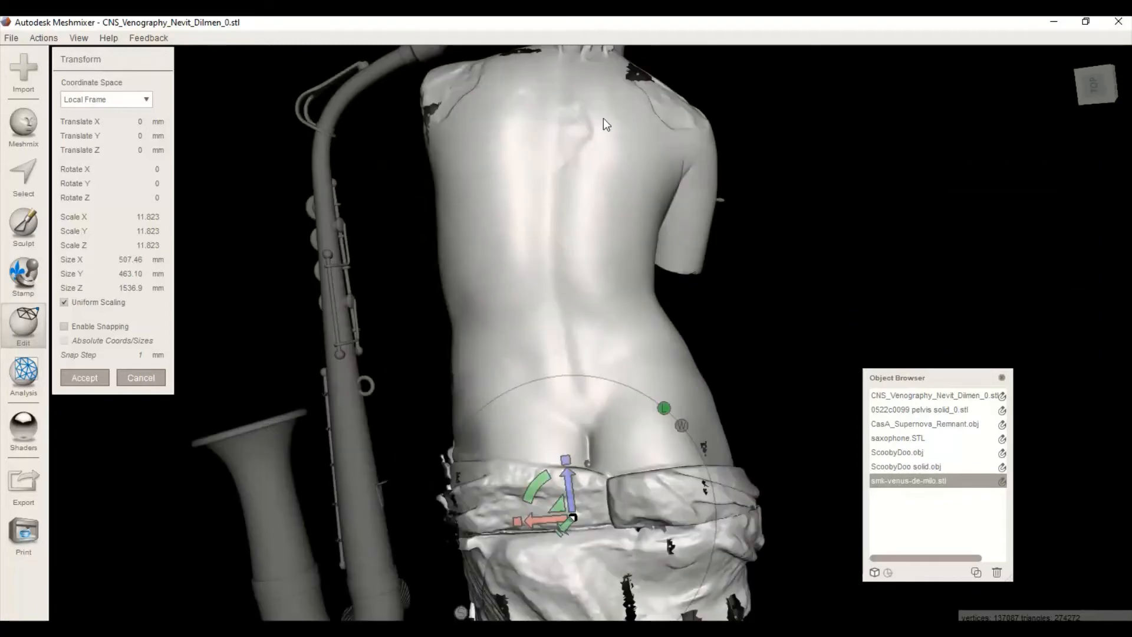
pyautogui.moveTo(677, 321); pyautogui.dragTo(759, 234, button='right')
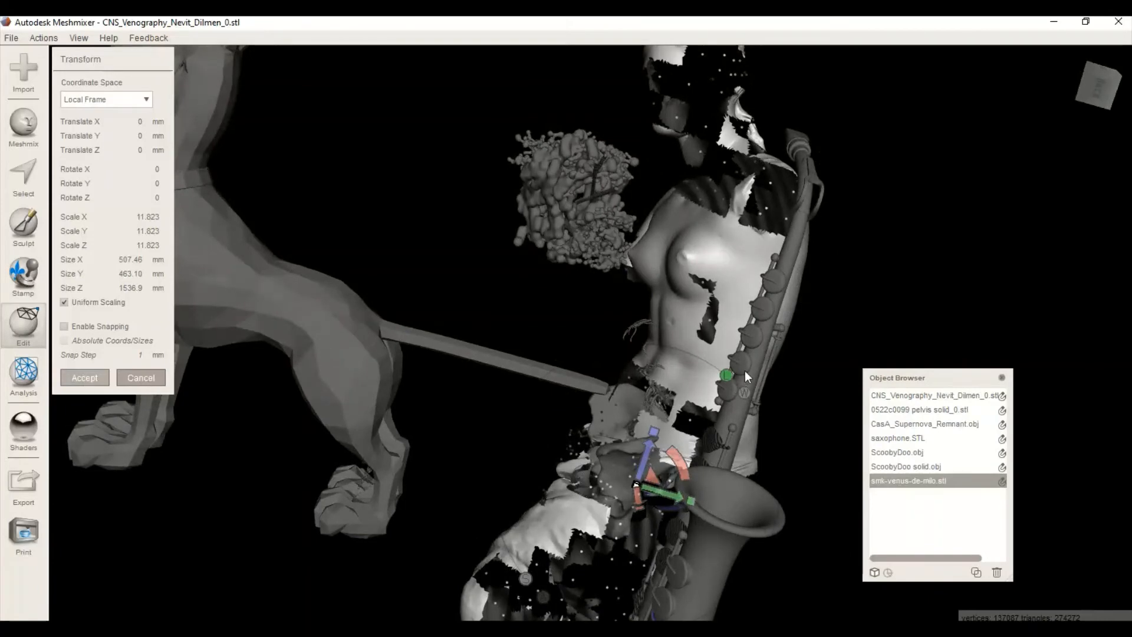
pyautogui.scroll(-2, 738, 345)
# - Examine the enlarged Venus de Milo from all sides, including the sculpted detail of her head and hair
pyautogui.moveTo(738, 346); pyautogui.dragTo(565, 450, button='right')
pyautogui.scroll(3, 571, 412)
pyautogui.moveTo(531, 461); pyautogui.dragTo(399, 336, button='right')
pyautogui.moveTo(638, 330); pyautogui.dragTo(404, 248, button='right')
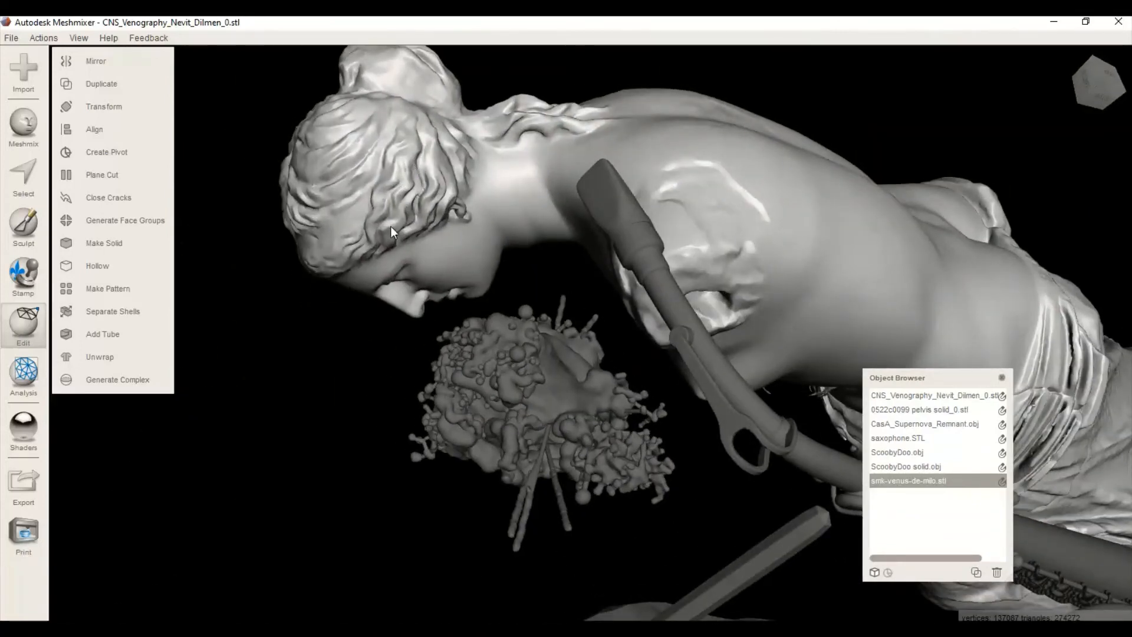
pyautogui.moveTo(390, 231); pyautogui.dragTo(483, 349, button='right')
pyautogui.scroll(2, 482, 348)
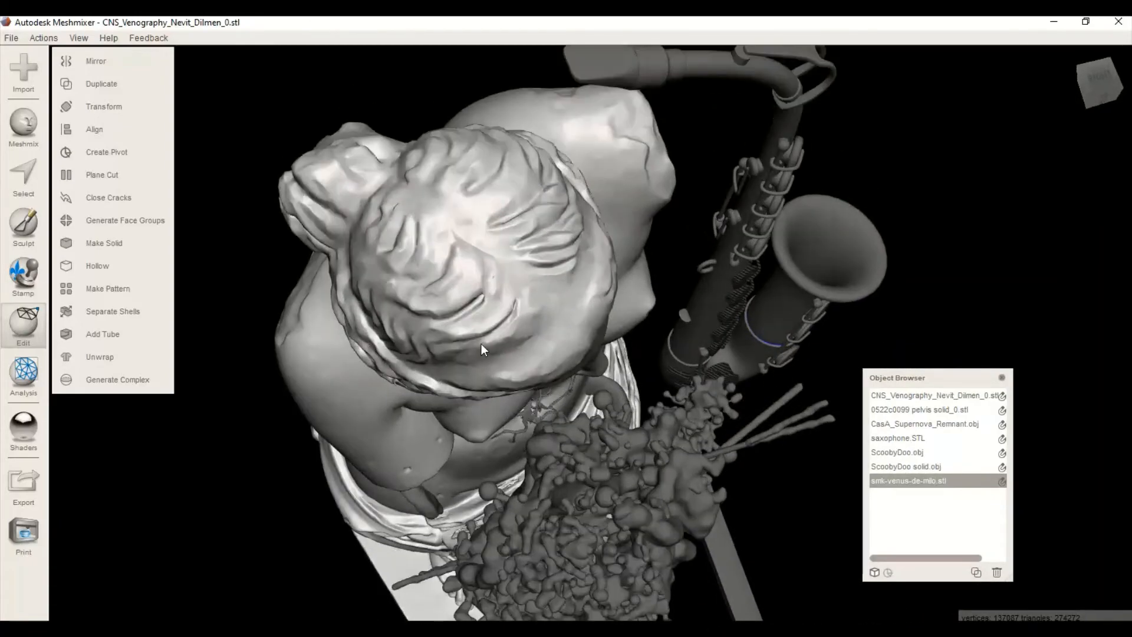
pyautogui.moveTo(434, 266); pyautogui.dragTo(705, 231, button='right')
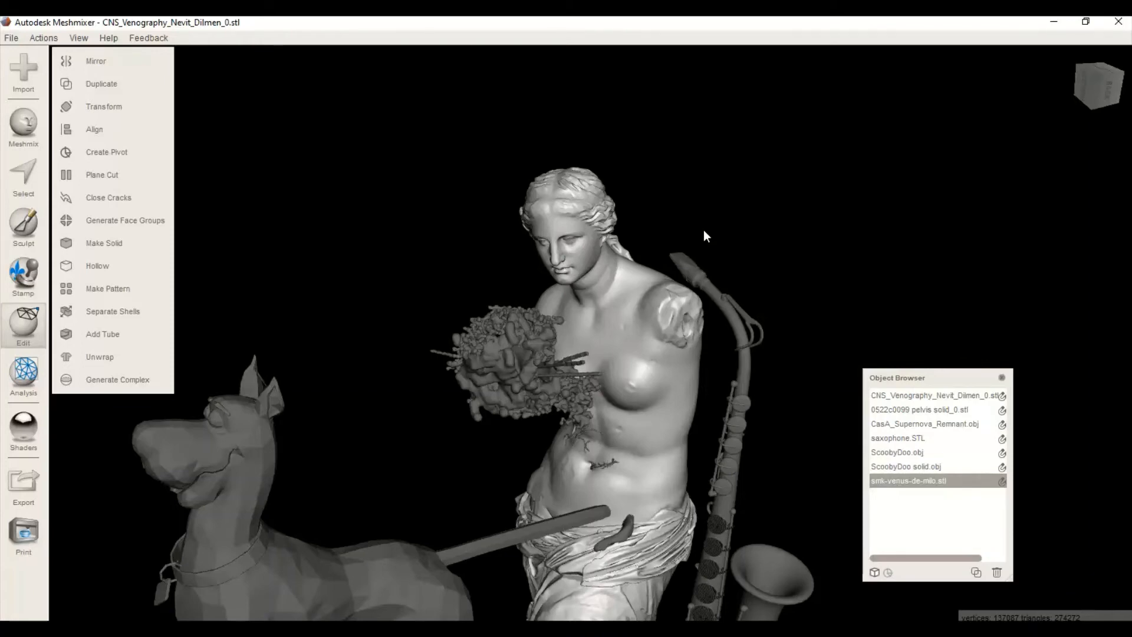
pyautogui.click(1084, 91)
pyautogui.moveTo(360, 420); pyautogui.dragTo(293, 472, button='right')
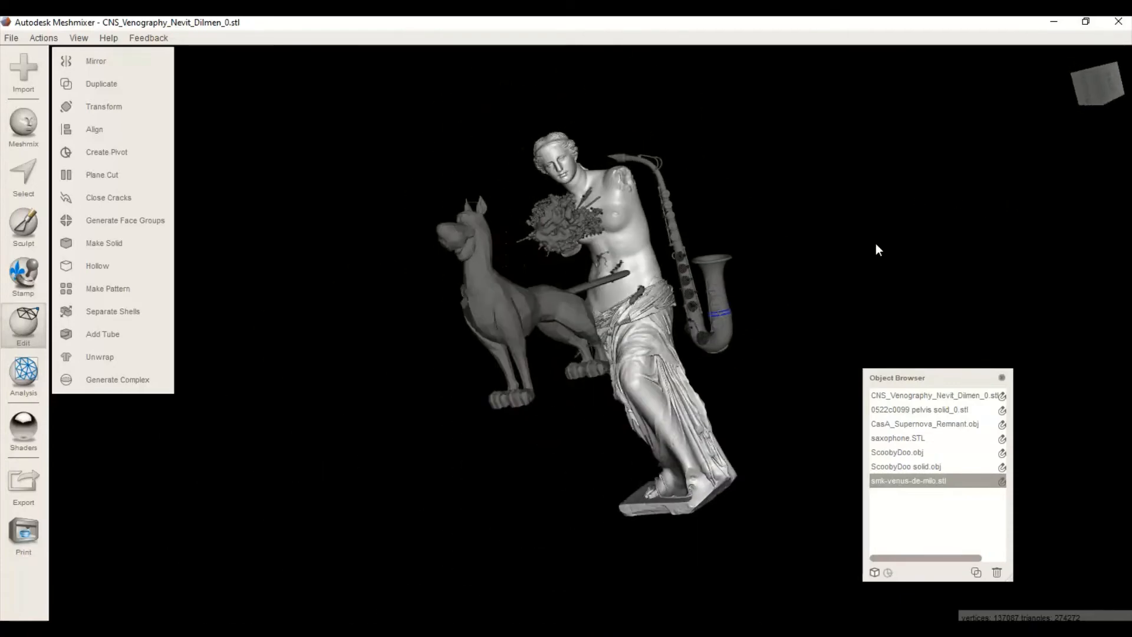
# - Select the saxophone and inspect it from several angles to judge its shape and position beside the statue
pyautogui.moveTo(876, 244); pyautogui.dragTo(969, 157, button='right')
pyautogui.moveTo(1094, 94); pyautogui.dragTo(651, 369, button='right')
pyautogui.scroll(5, 646, 349)
pyautogui.click(641, 323)
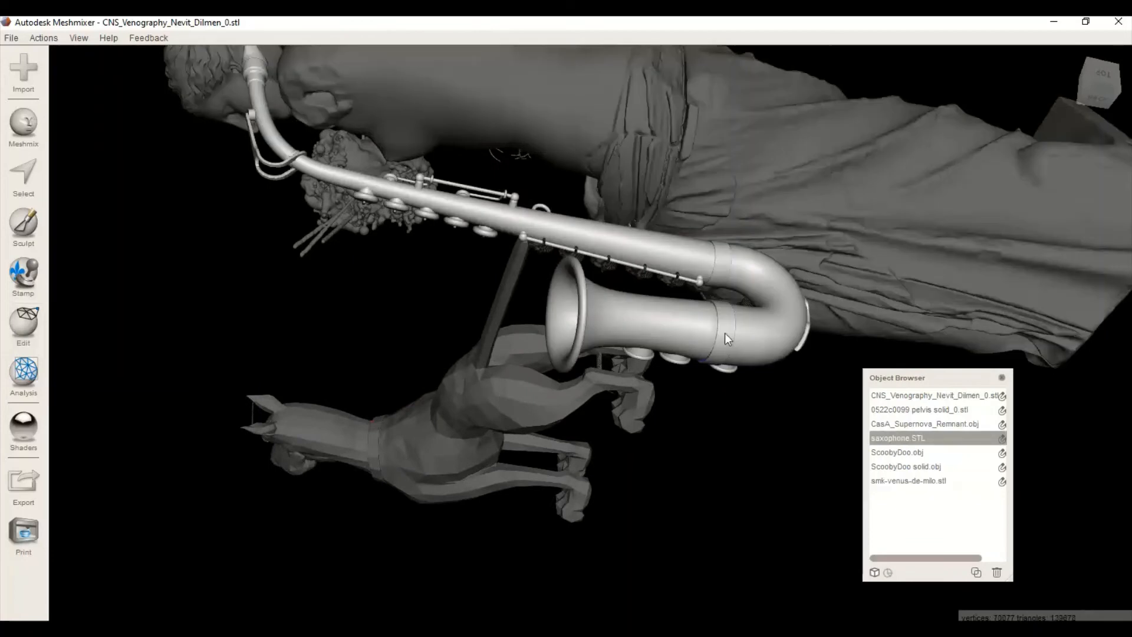
pyautogui.moveTo(655, 325); pyautogui.dragTo(865, 203, button='right')
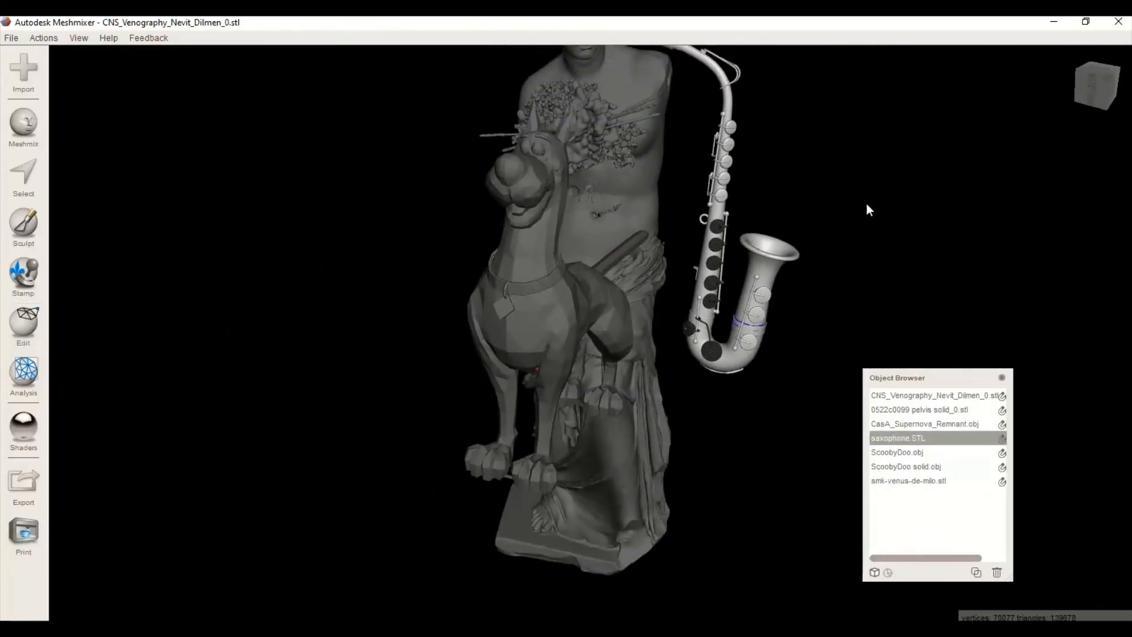
pyautogui.scroll(-4, 866, 203)
pyautogui.moveTo(868, 199); pyautogui.dragTo(437, 327, button='right')
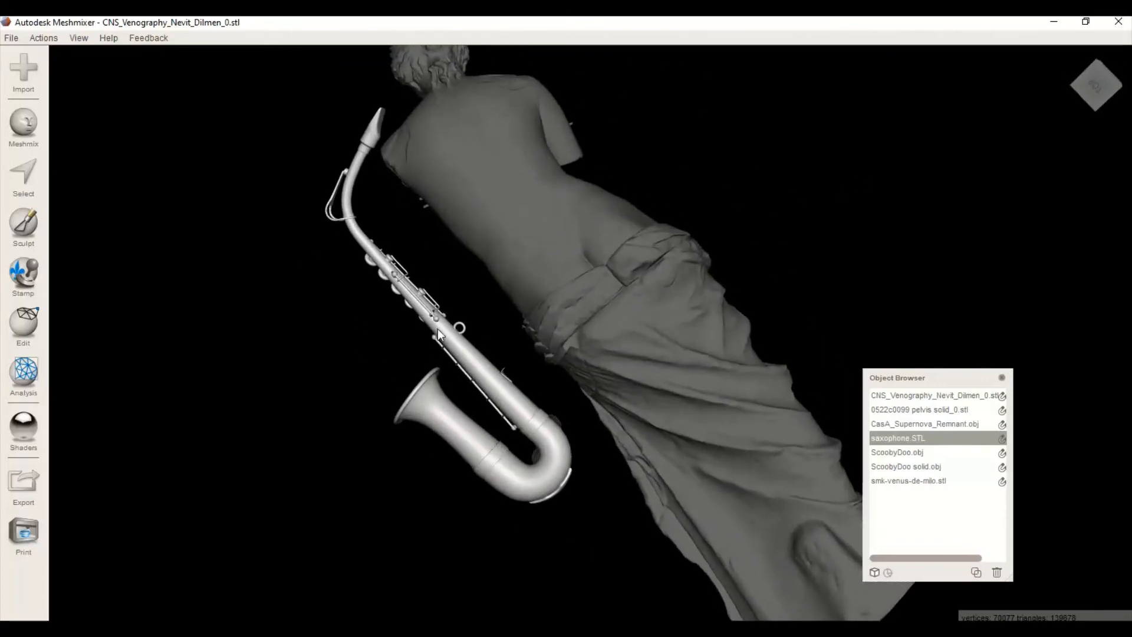
pyautogui.moveTo(611, 69); pyautogui.dragTo(823, 290, button='right')
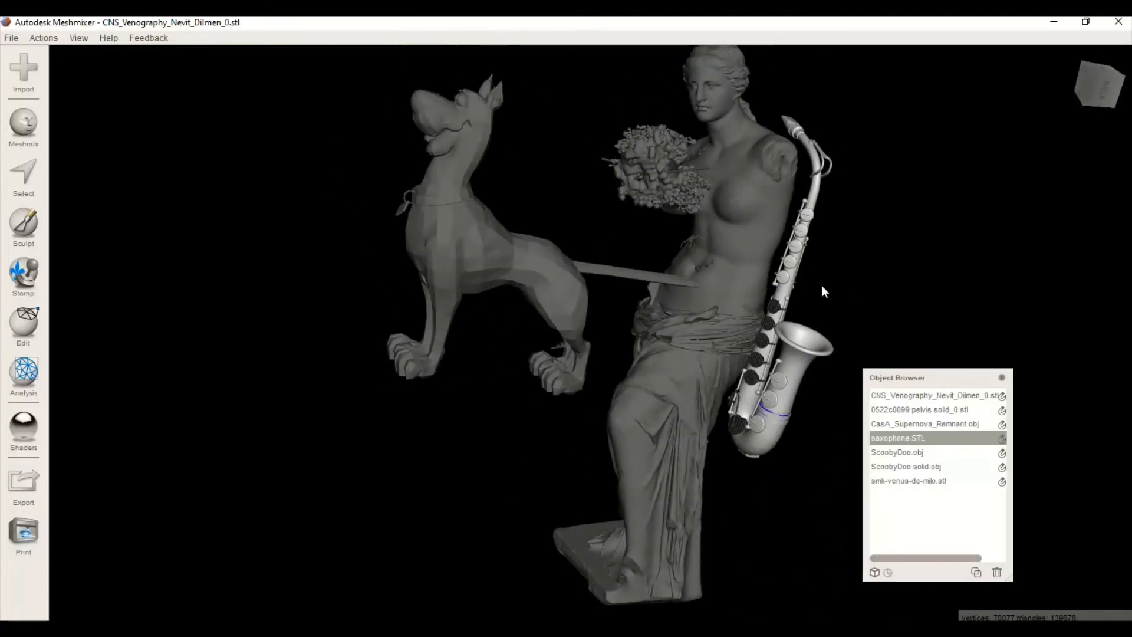
# - Move the Venus de Milo about 400 mm along its local Y axis, behind the saxophone, and accept the transform
pyautogui.moveTo(858, 252); pyautogui.dragTo(425, 330, button='right')
pyautogui.click(797, 267)
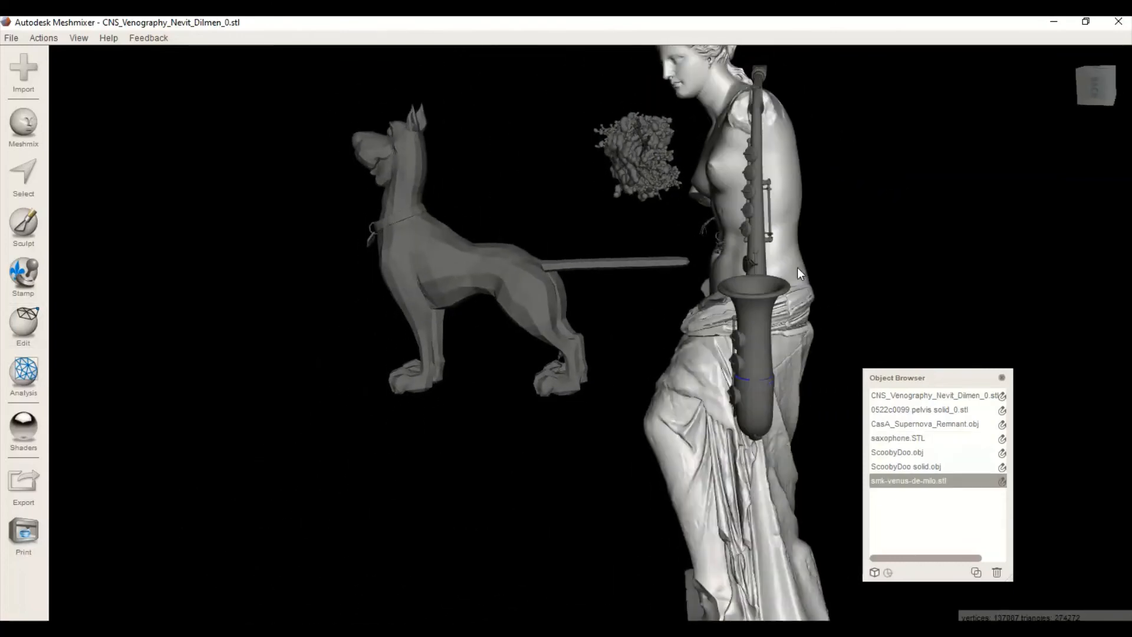
pyautogui.click(24, 324)
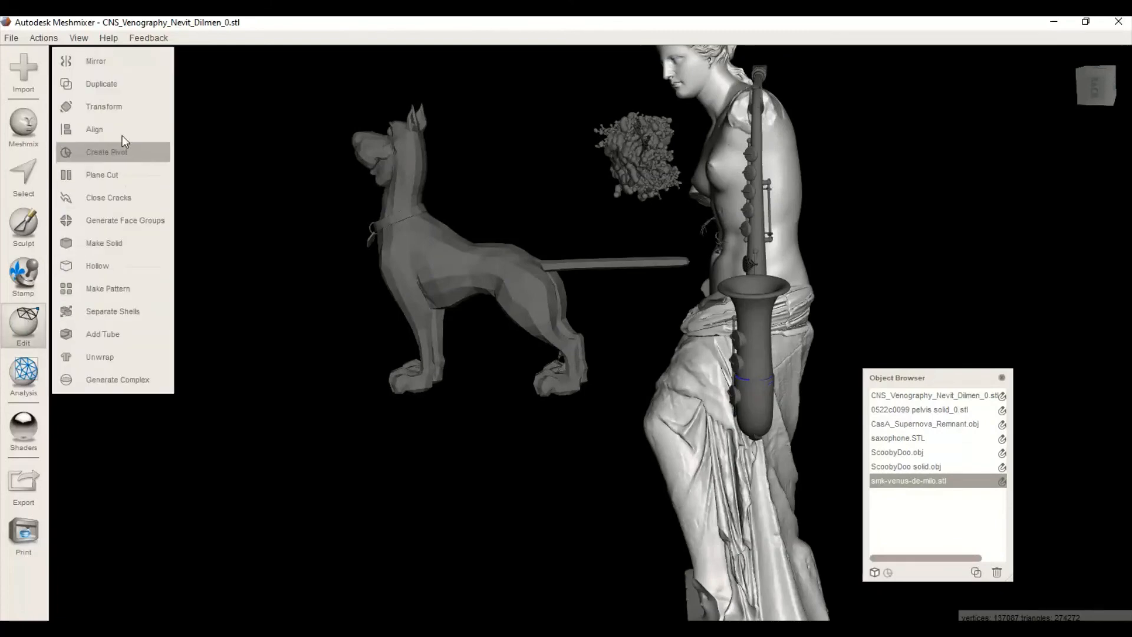
pyautogui.click(115, 113)
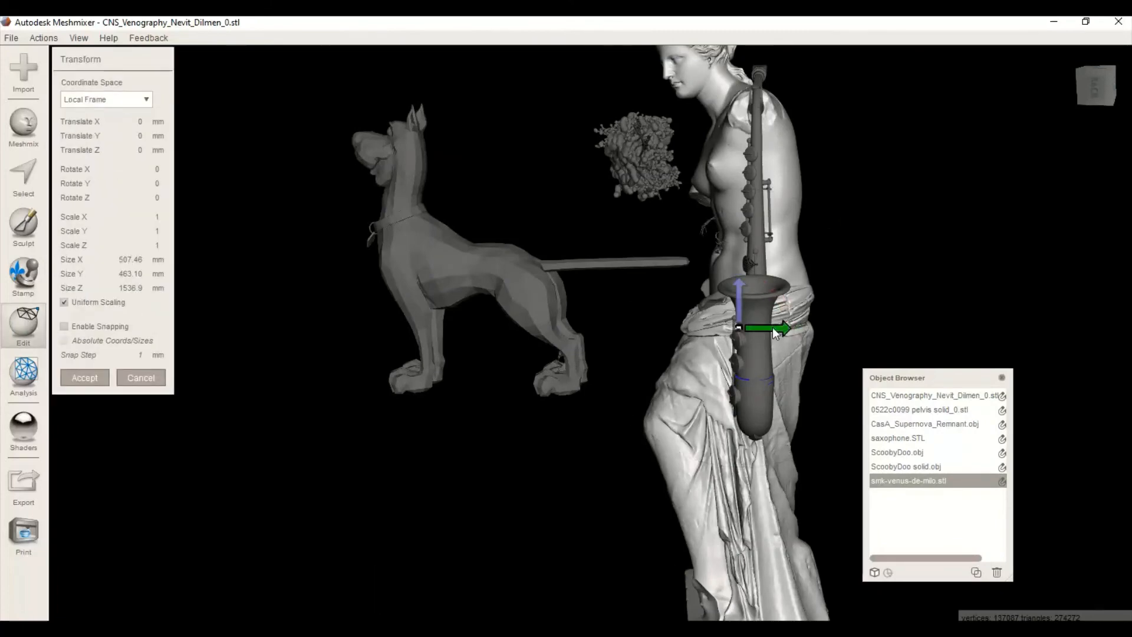
pyautogui.moveTo(772, 328); pyautogui.dragTo(938, 310)
pyautogui.moveTo(937, 311); pyautogui.dragTo(670, 279, button='right')
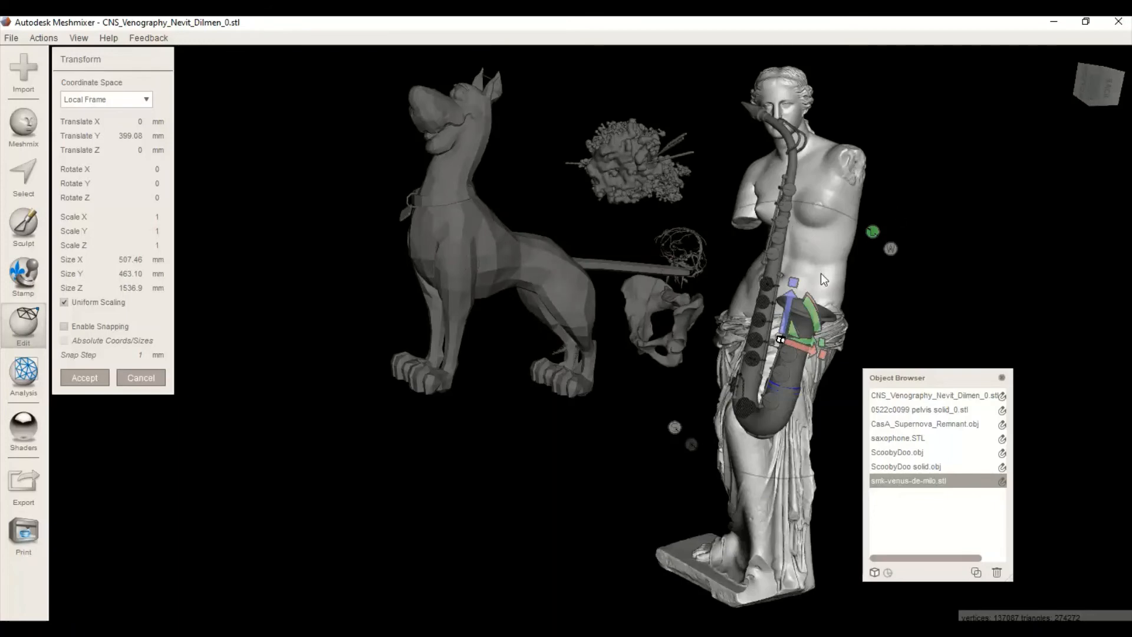
pyautogui.moveTo(971, 291); pyautogui.dragTo(1000, 292, button='right')
pyautogui.moveTo(288, 306); pyautogui.dragTo(253, 314, button='right')
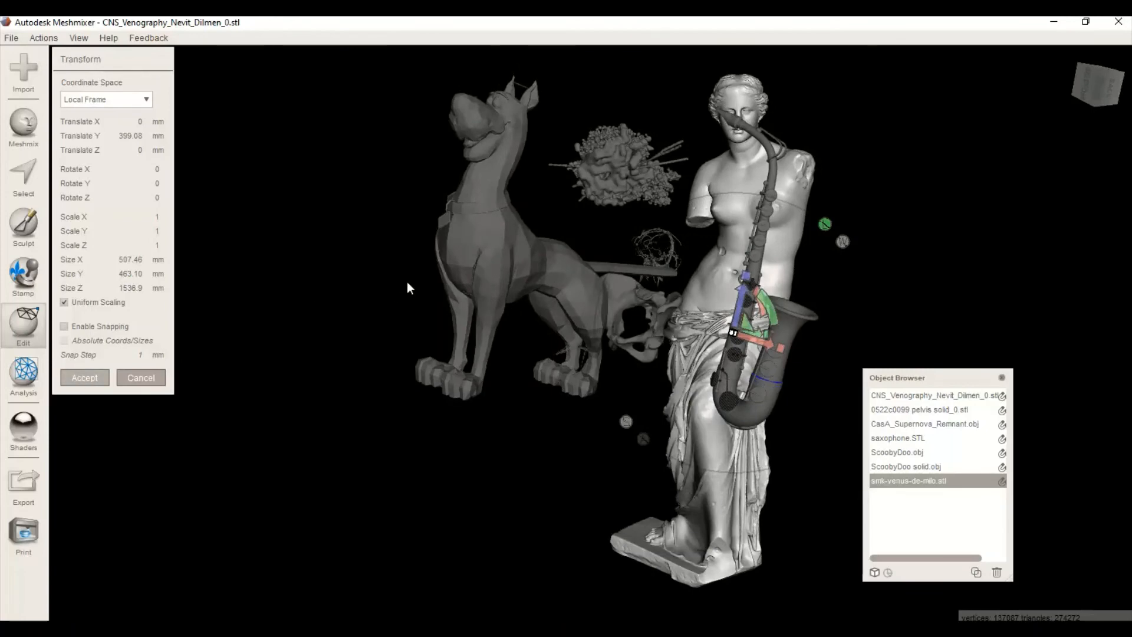
pyautogui.press('Return')
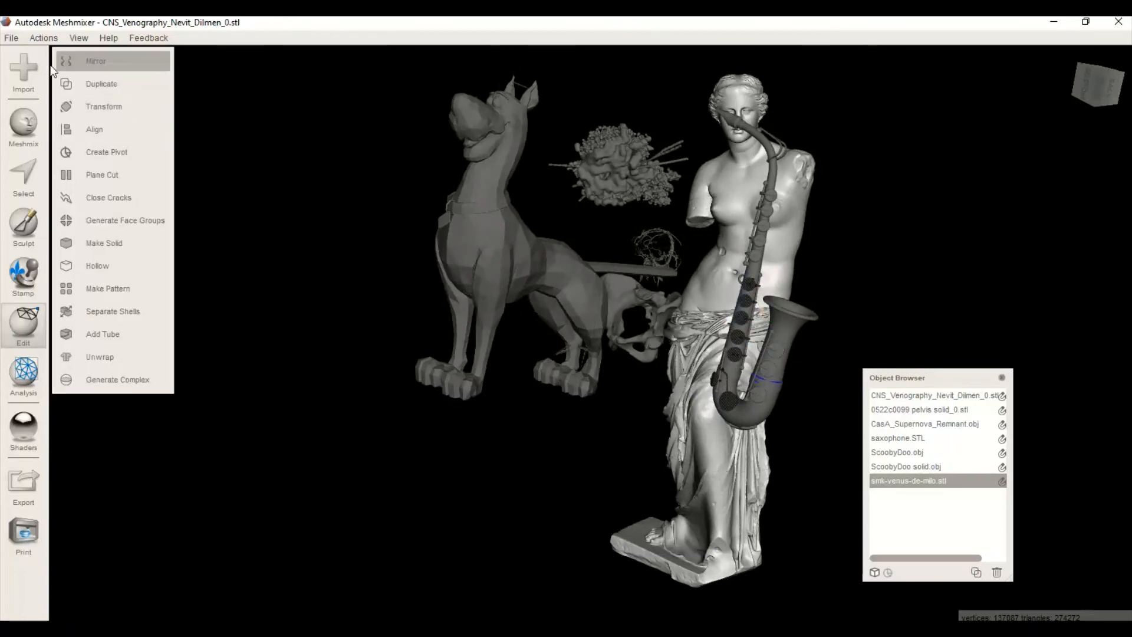
# - Append the German_house mesh from the 01-FOUND-OBJECTS-DEMO folder to the scene, letting Meshmixer scale it up automatically
pyautogui.click(20, 65)
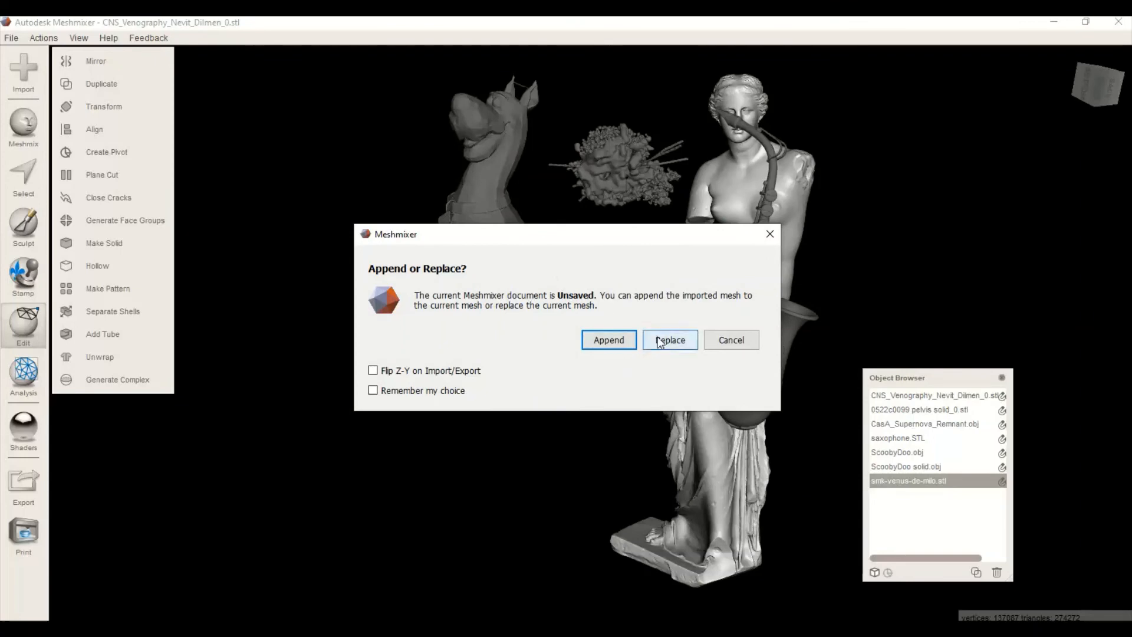
pyautogui.click(599, 340)
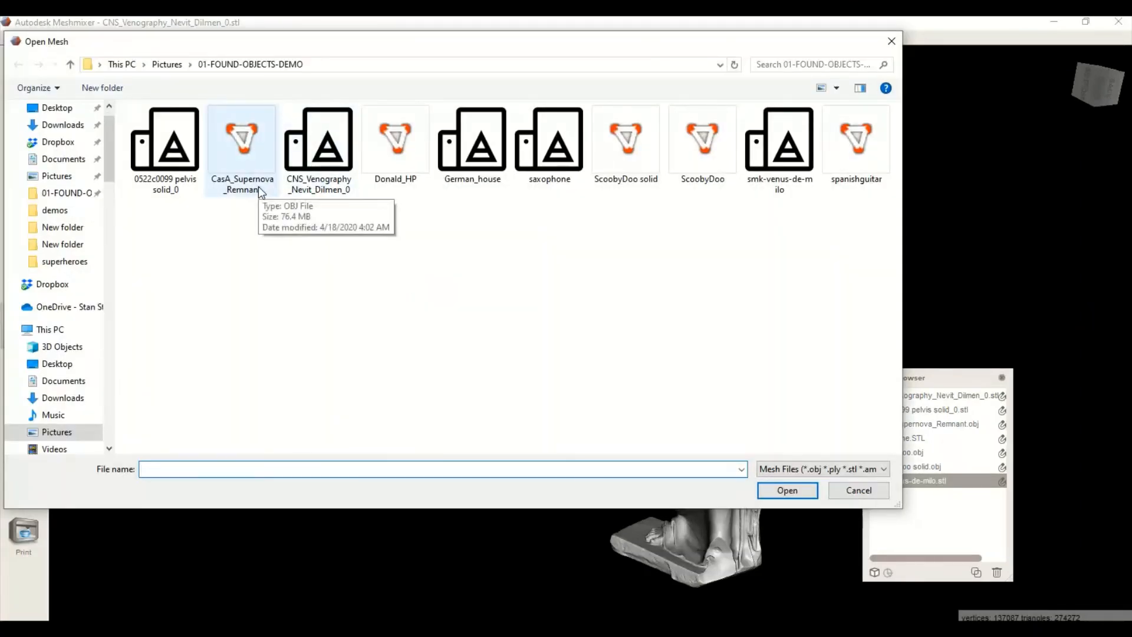
pyautogui.click(471, 144)
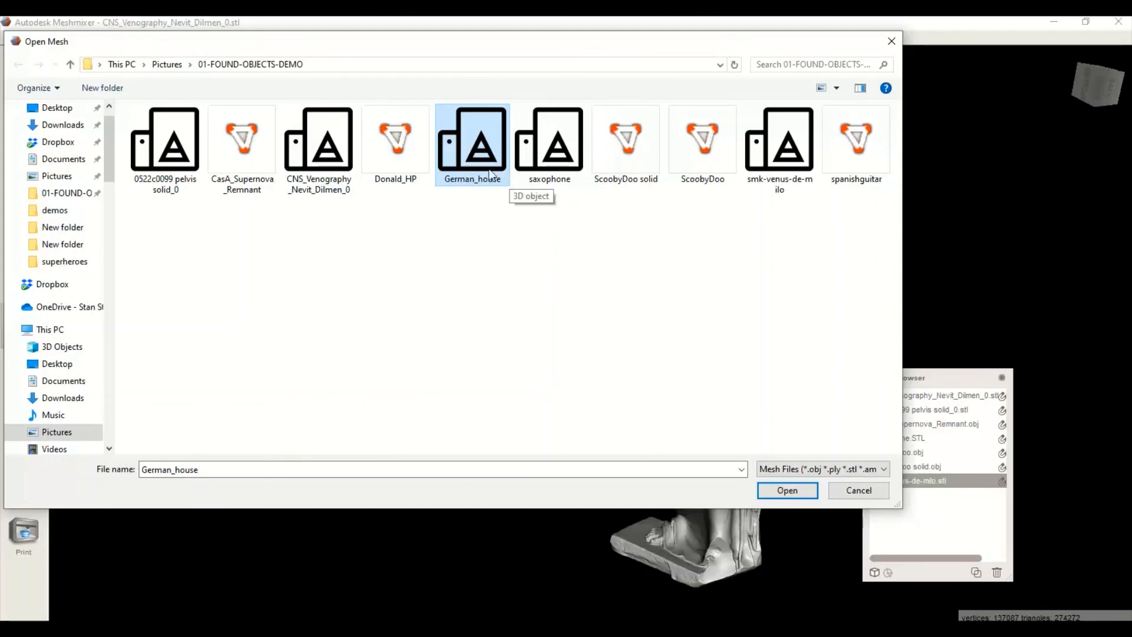
pyautogui.click(794, 488)
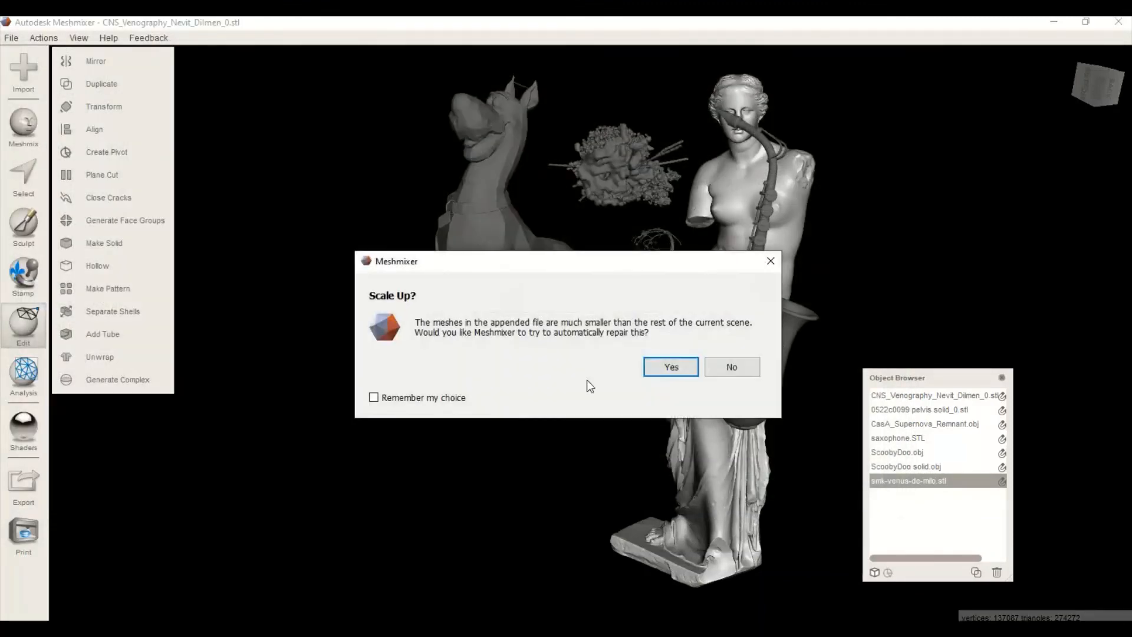
pyautogui.click(670, 367)
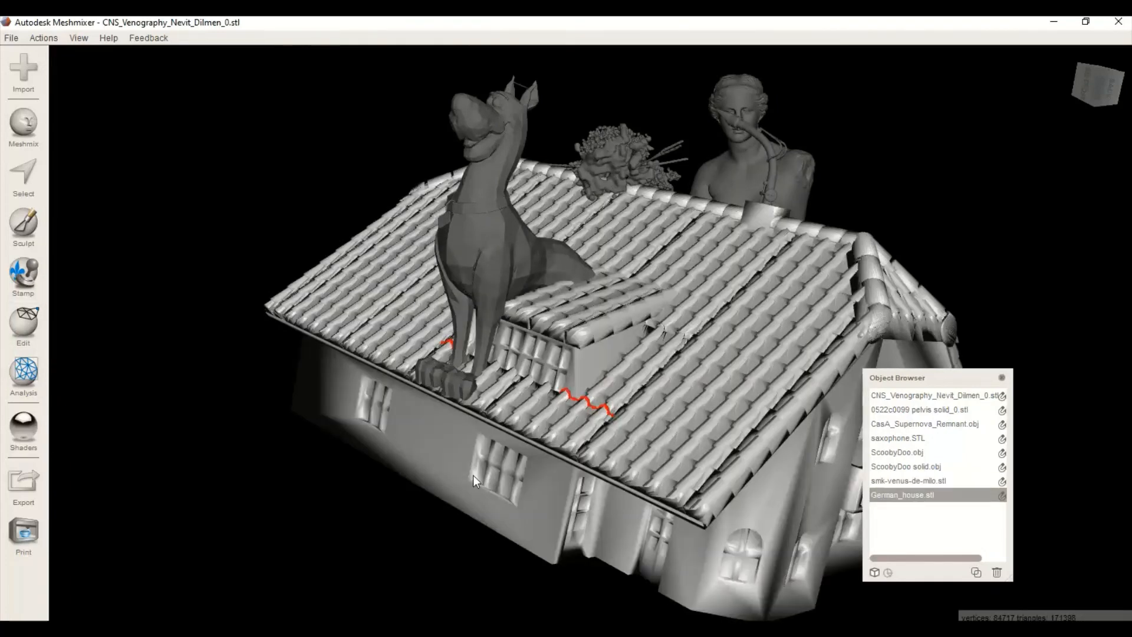
pyautogui.moveTo(473, 476); pyautogui.dragTo(280, 449, button='right')
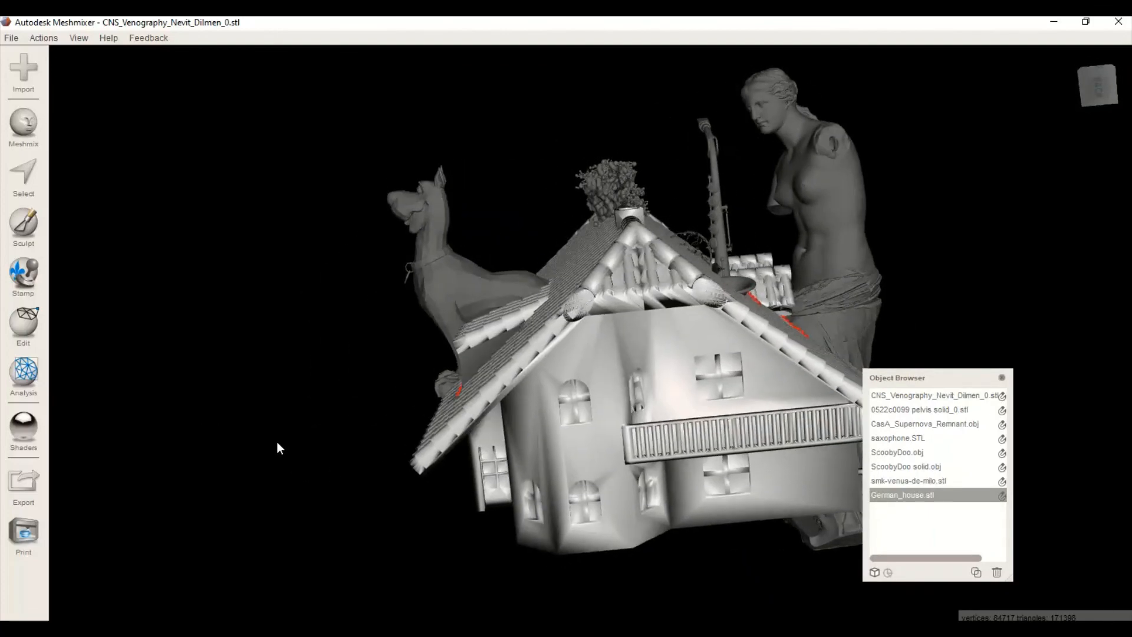